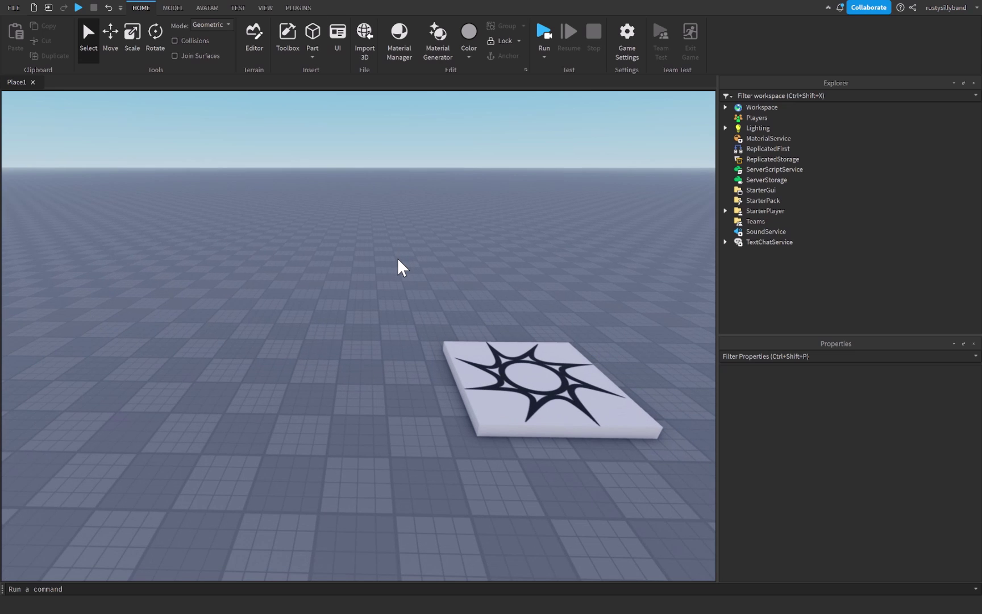
- Orbit and move the camera to look down on the spawn pad and grid
key(s)
right_drag(398, 258, 404, 258)
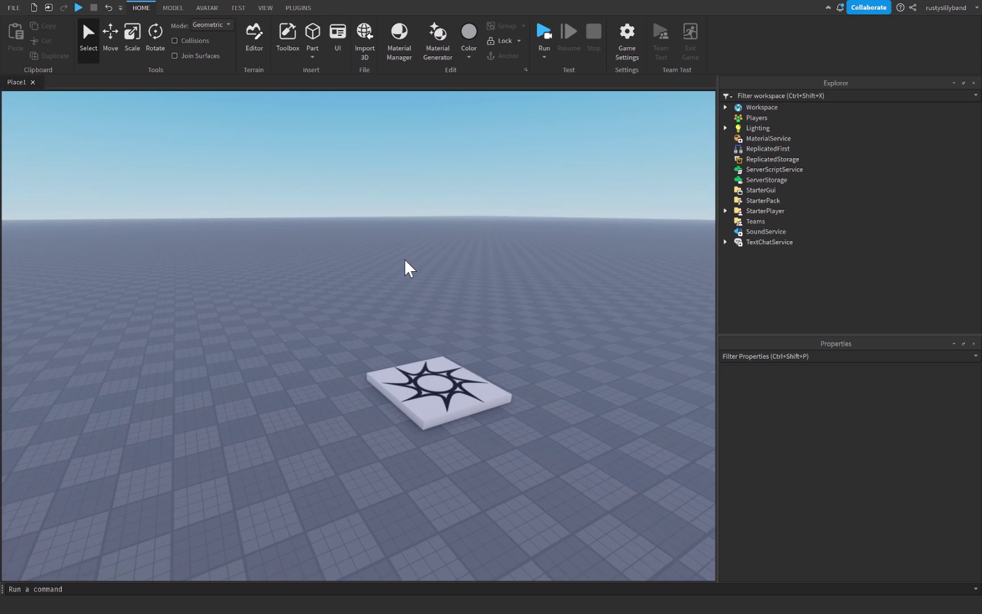
key(d)
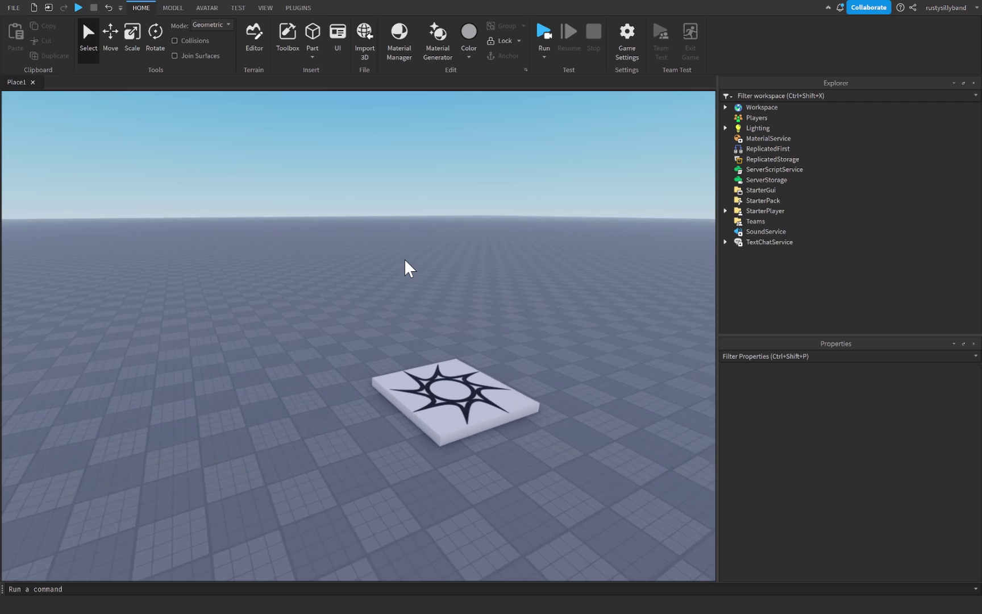
key(w)
key(a)
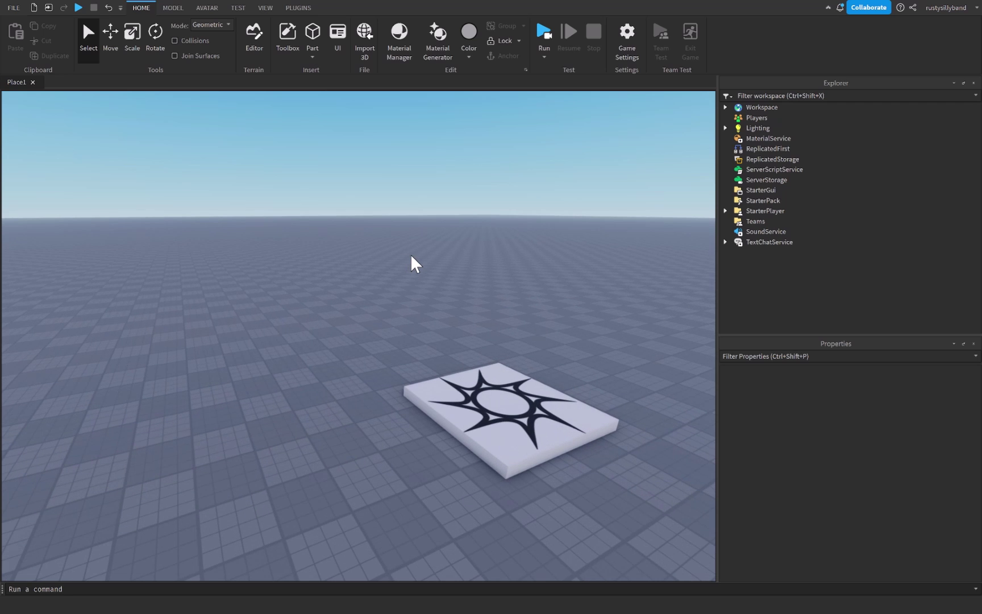
key(a)
right_drag(430, 239, 432, 238)
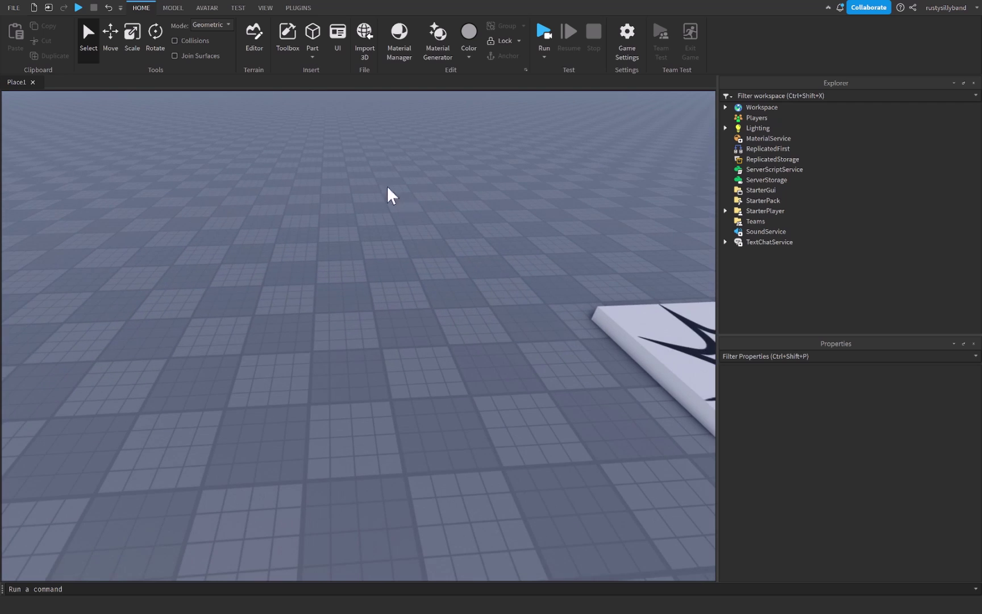
- Insert two block parts, placing the second one to the right of the first
click(311, 34)
key(d)
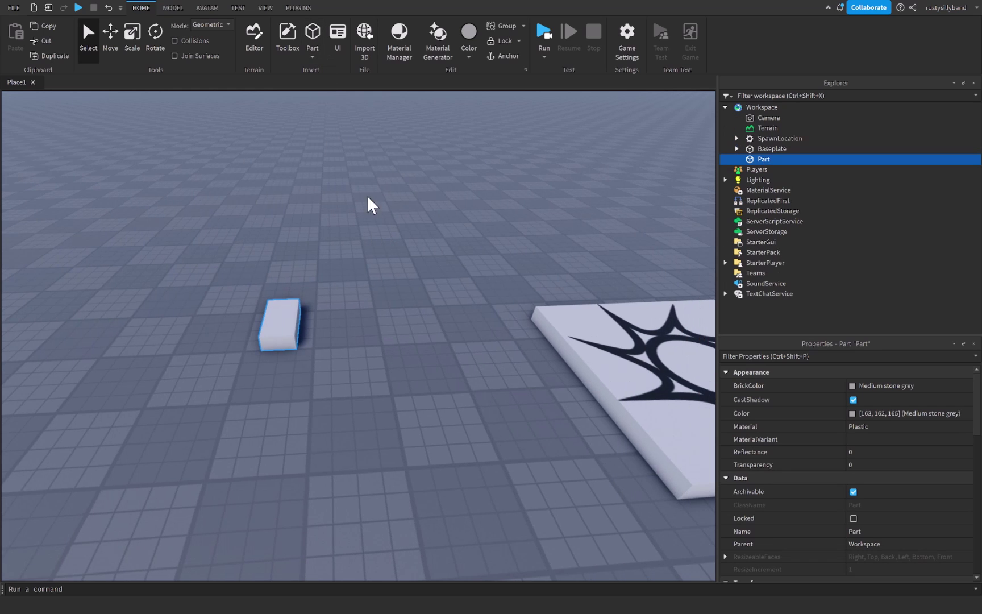
click(312, 37)
drag(344, 333, 370, 328)
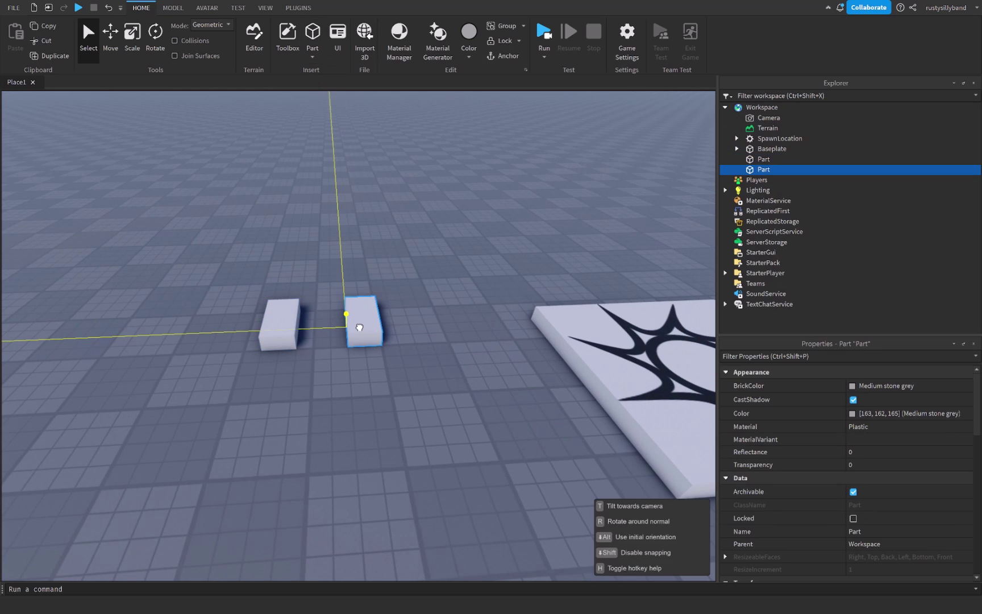
right_drag(371, 327, 452, 291)
- Raise both blocks a few studs into the air, then select the right block
click(309, 325)
drag(253, 258, 609, 466)
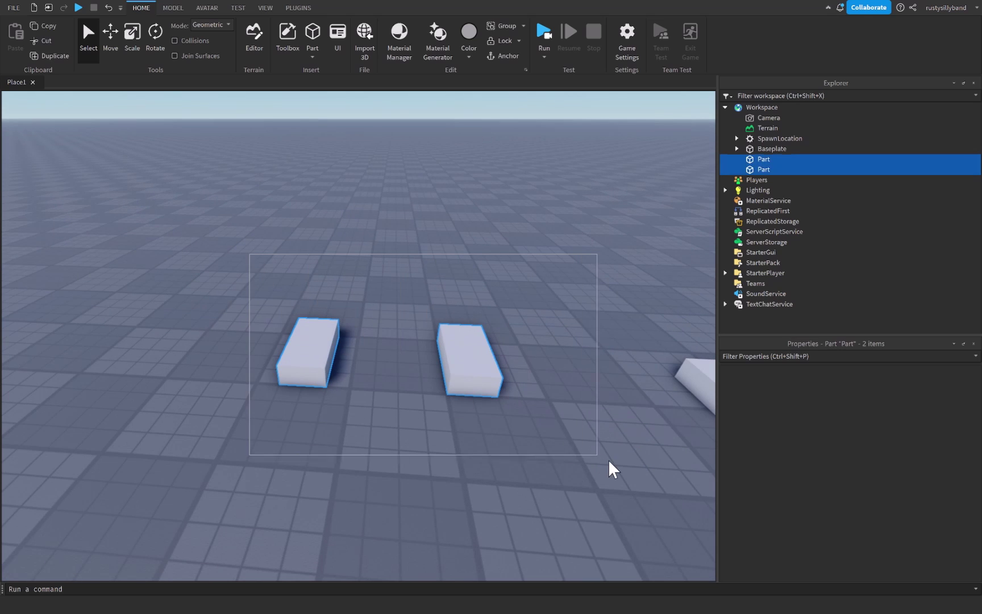
key(ctrl+2)
drag(388, 287, 415, 190)
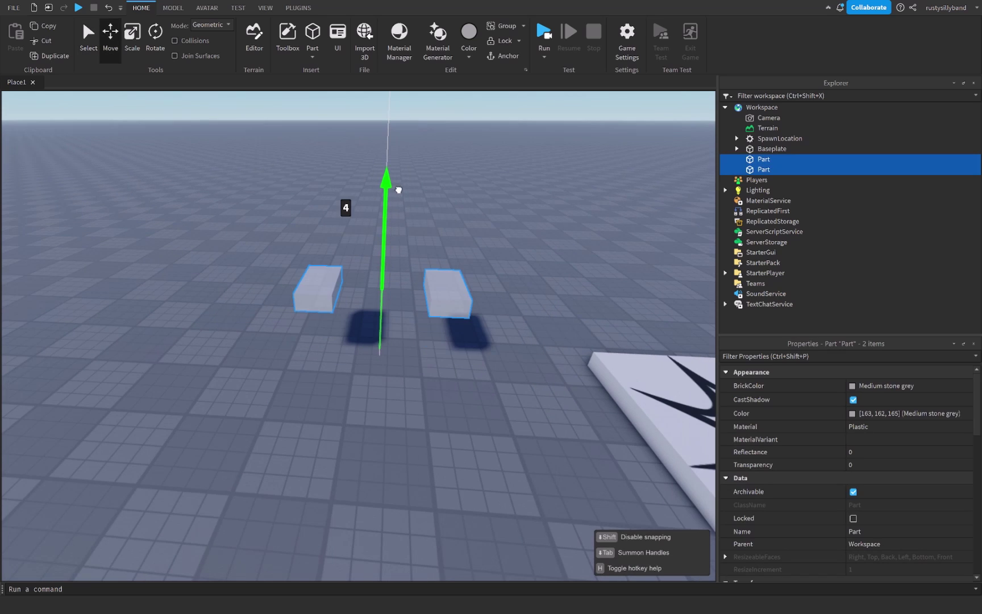
right_drag(414, 190, 475, 195)
click(335, 263)
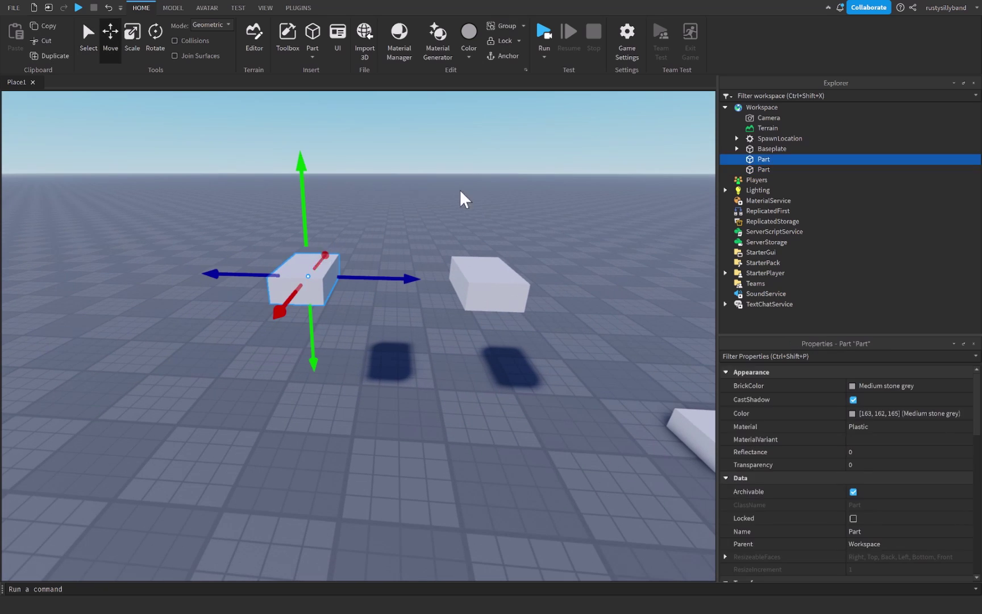
click(481, 141)
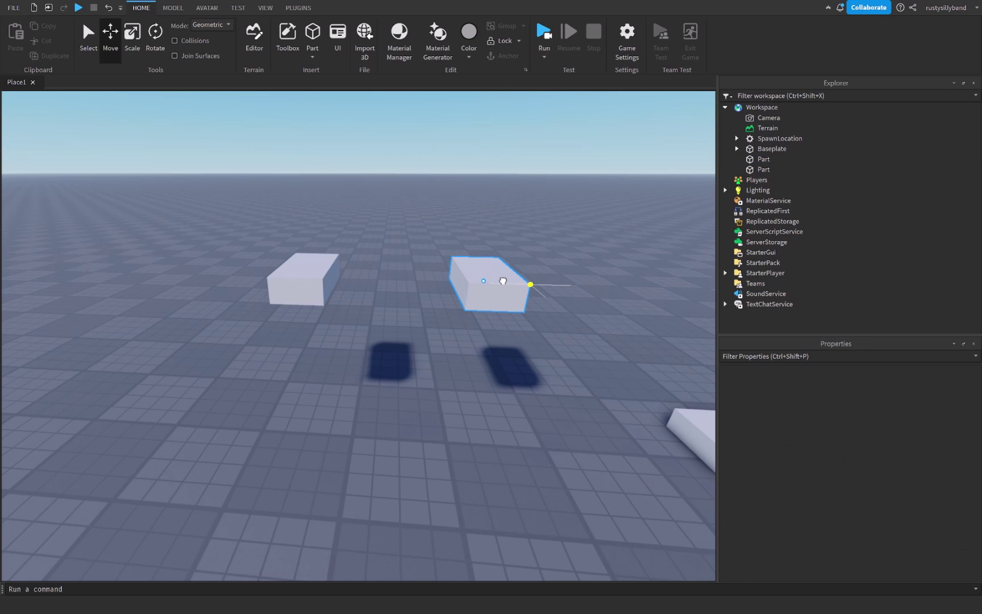
click(503, 277)
right_drag(514, 257, 504, 224)
scroll(504, 221, down, 3)
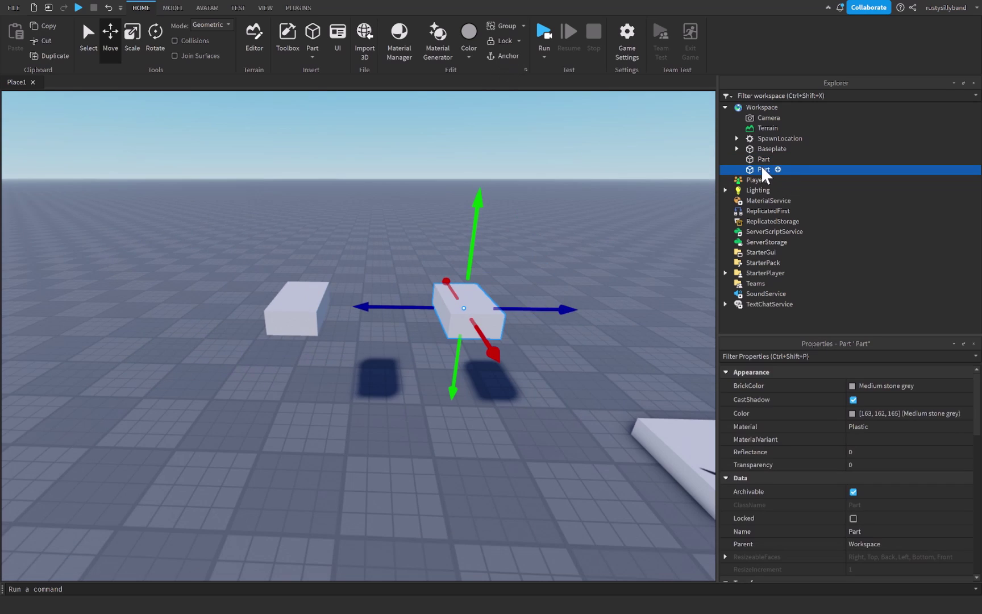
- Rename the right block Part1 and the left block Part0 in Explorer
click(762, 167)
text(1)
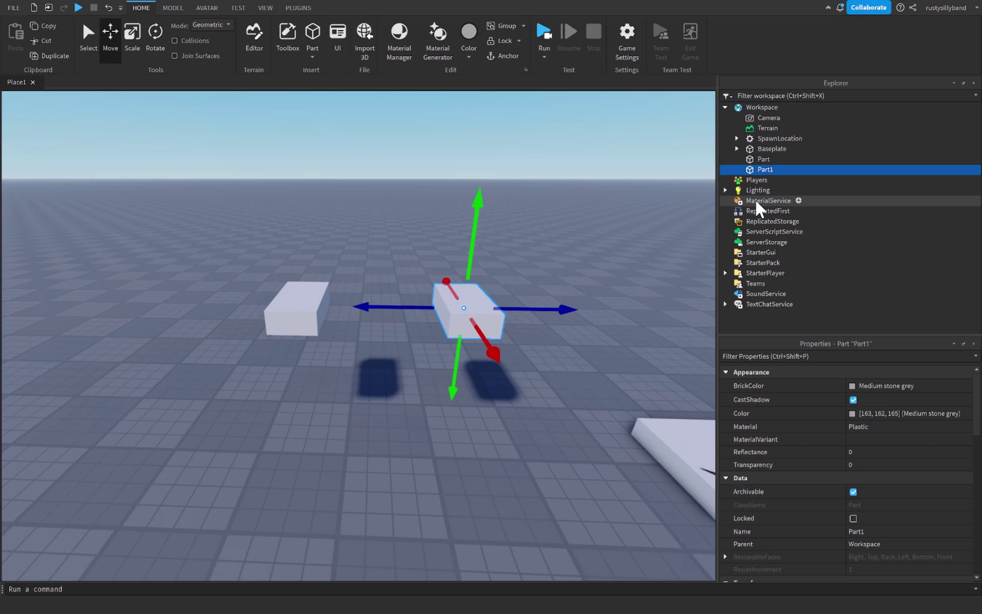
key(Return)
click(290, 303)
click(755, 161)
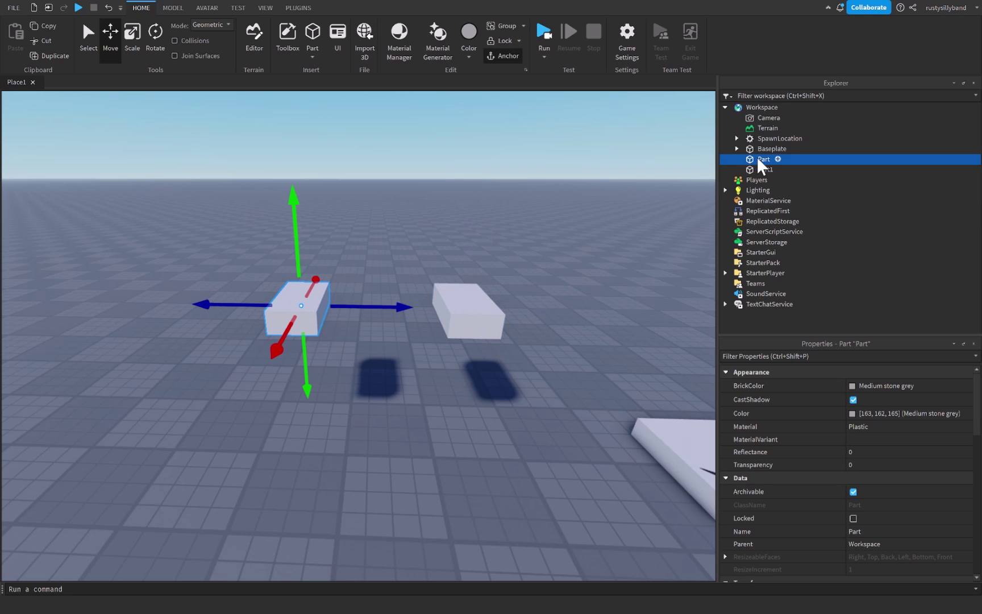
click(762, 159)
text(0)
click(200, 204)
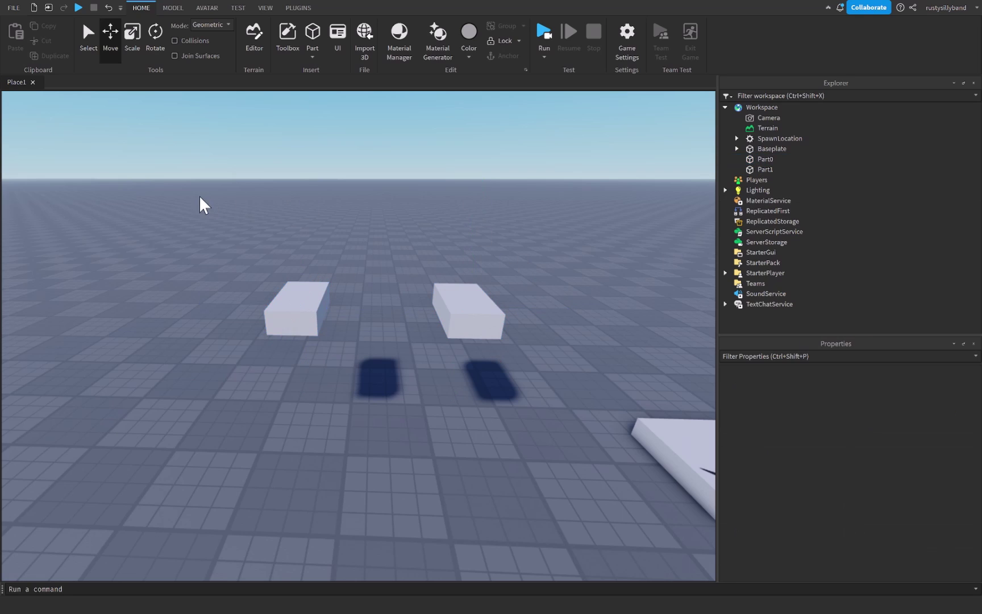
- Select both Part0 and Part1 together
mouse_move(199, 204)
mouse_down()
mouse_move(545, 342)
mouse_move(166, 223)
mouse_up()
click(593, 385)
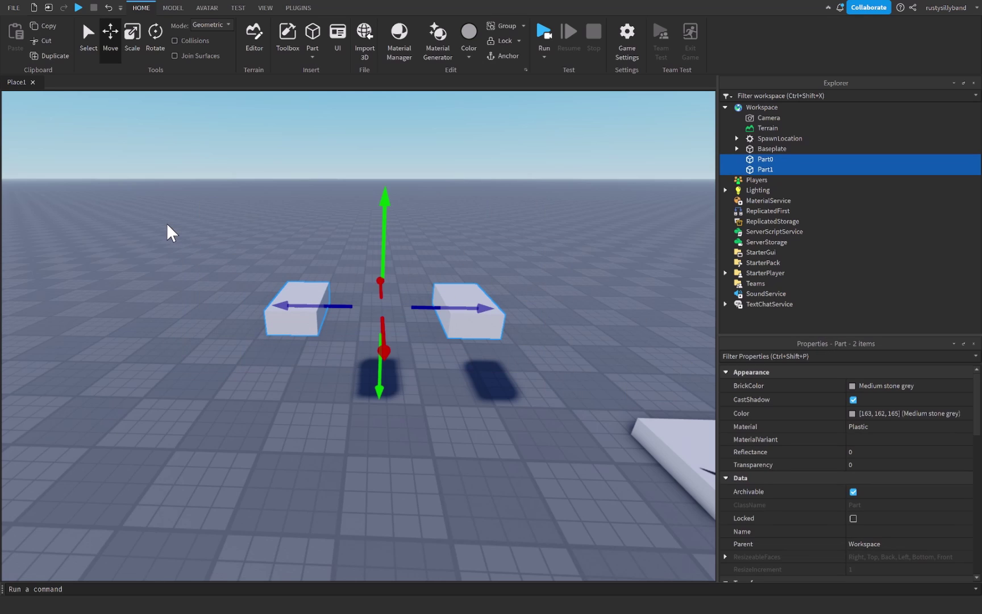
click(166, 222)
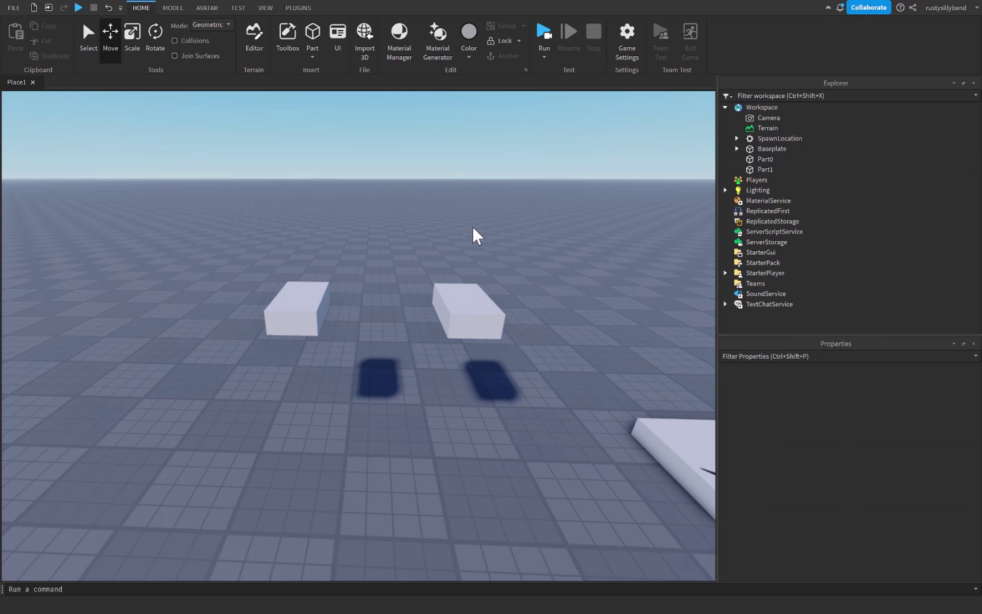
- Insert a Script under ServerScriptService and select its default Hello world code
click(814, 231)
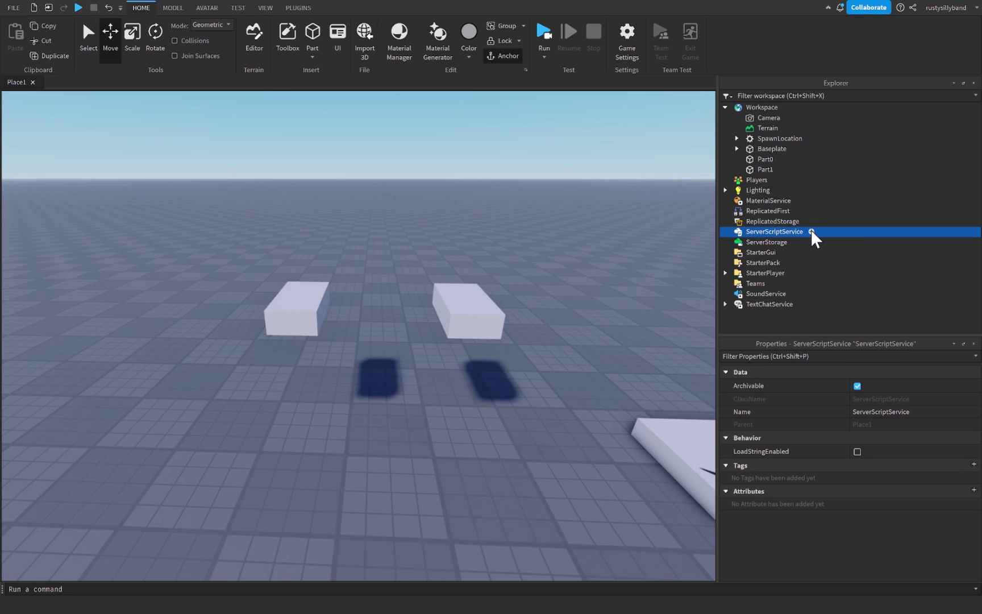
click(812, 231)
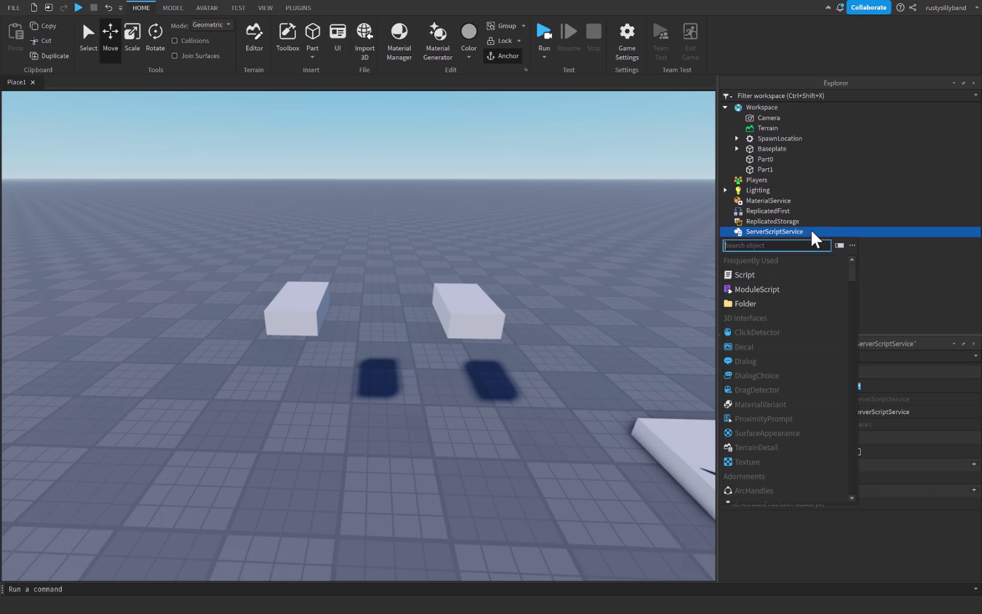
click(743, 276)
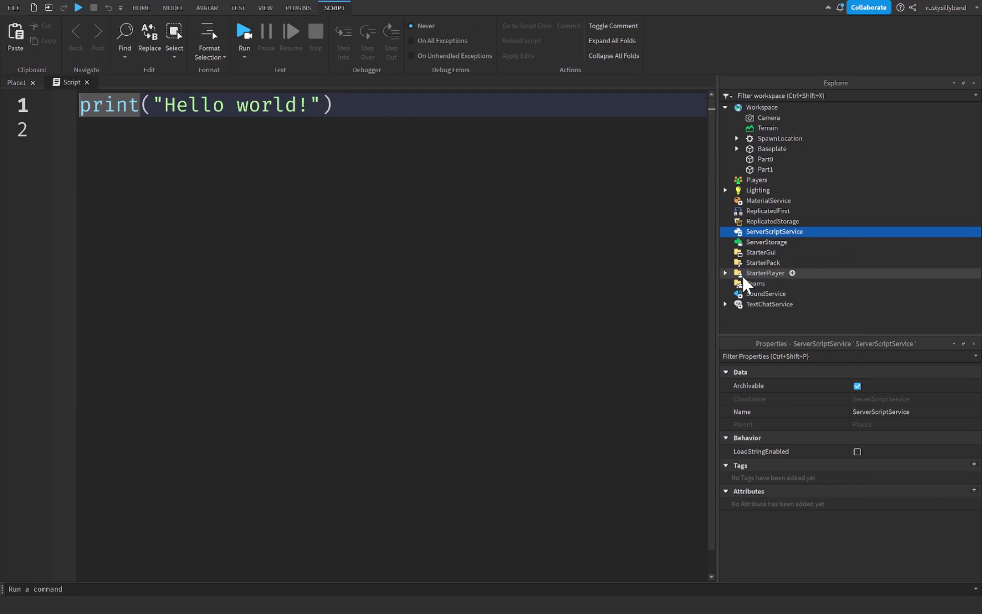
key(ctrl+a)
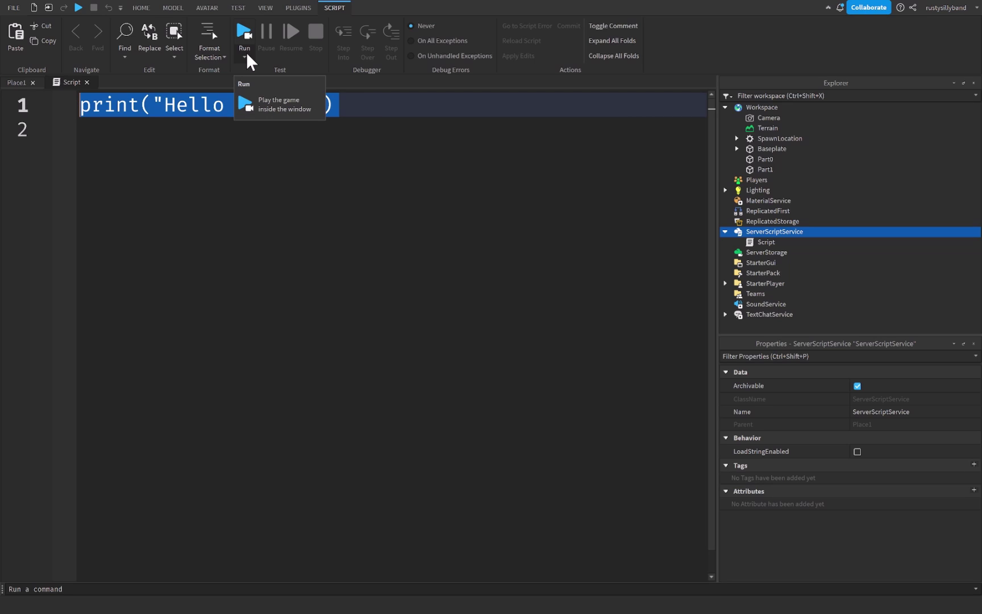
text(local )
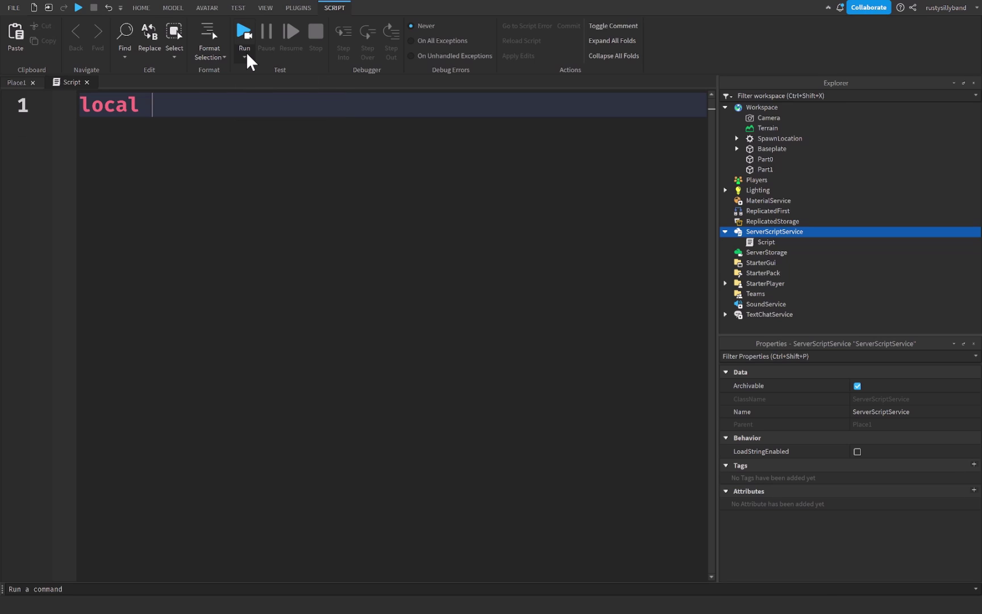
text(basePart)
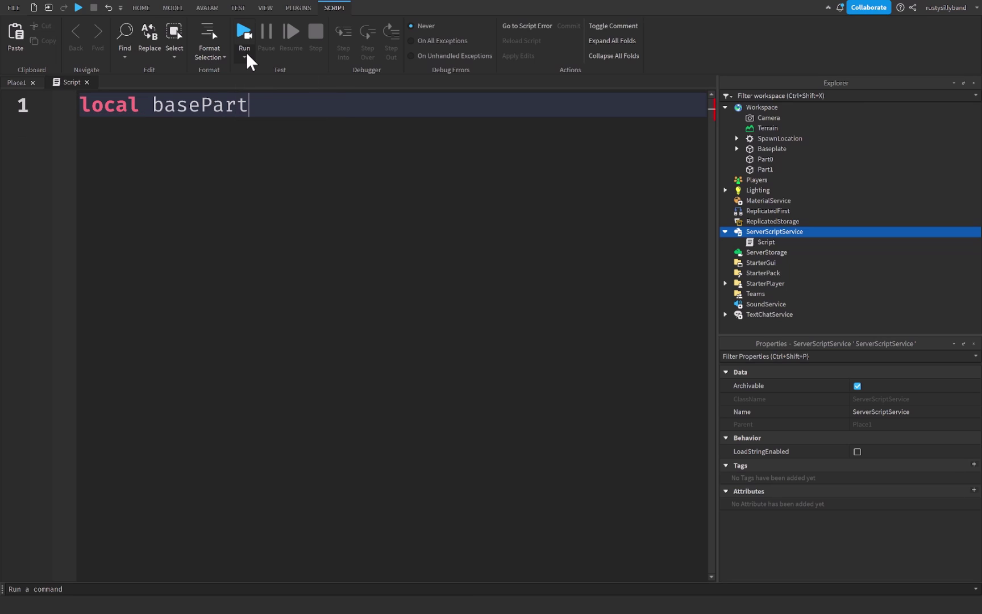
text(0 = game.)
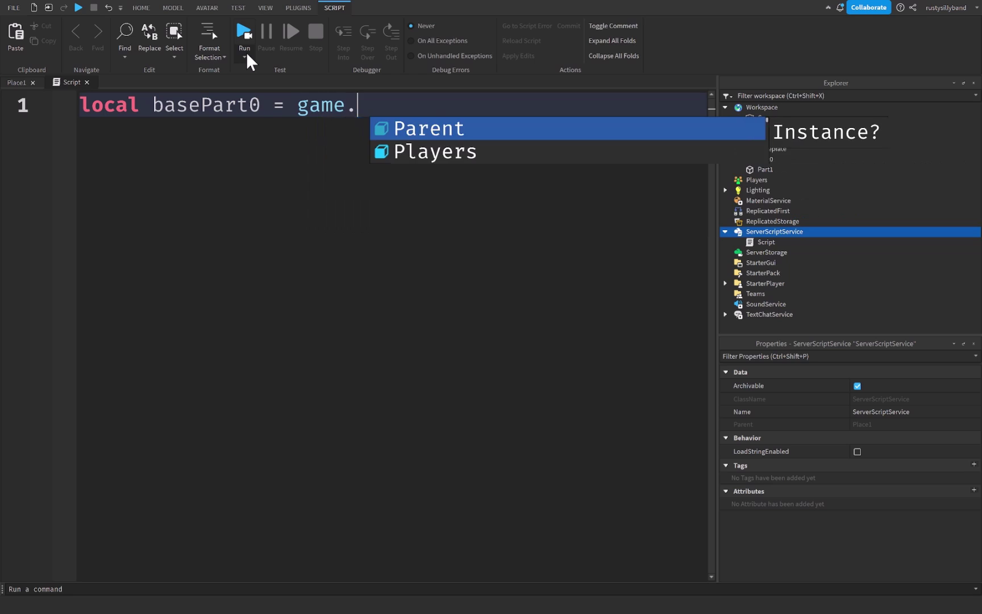
text(Workspace.Part)
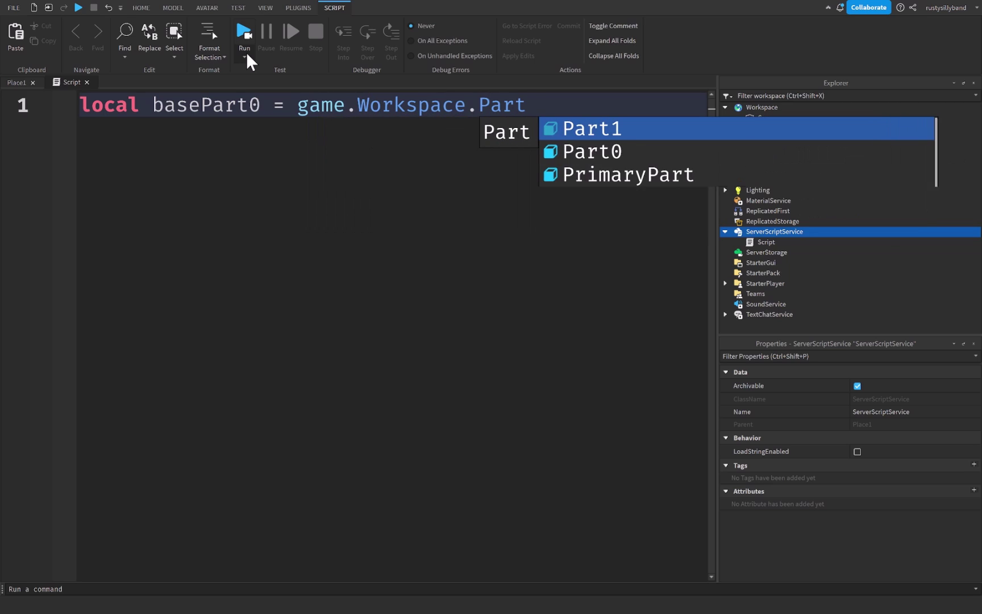
text(0)
- Declare basePart0 and basePart1 as game.Workspace.Part0 and game.Workspace.Part1
key(Return)
text(local bas)
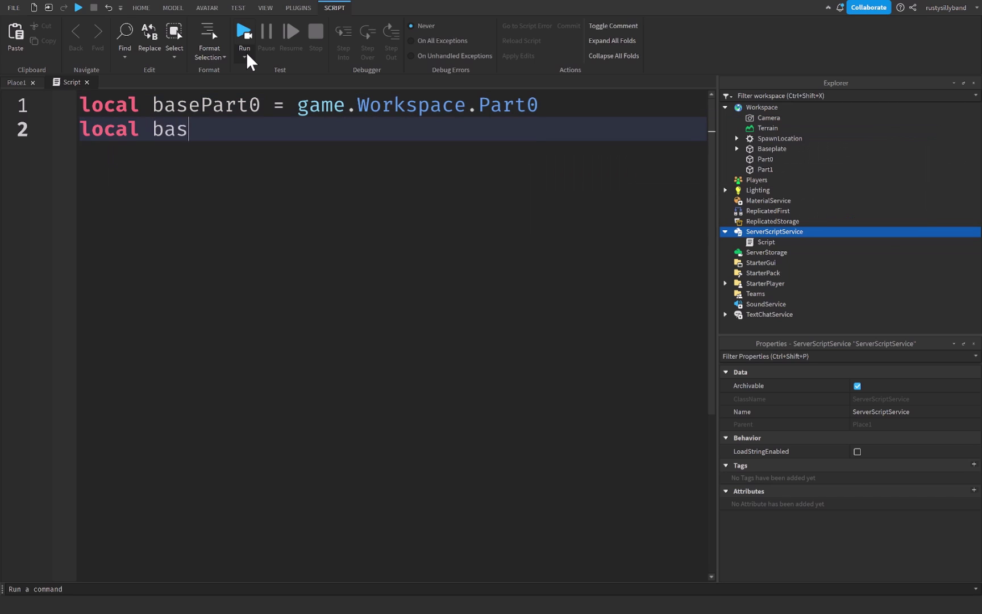
text(ep)
key(BackSpace)
text(Part1 = )
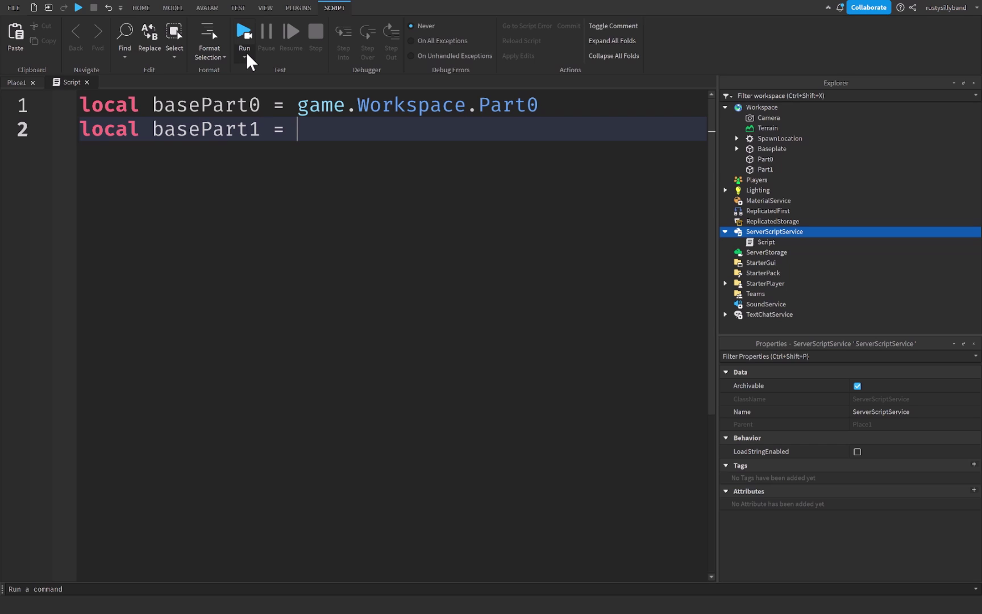
text(game.Workspace.)
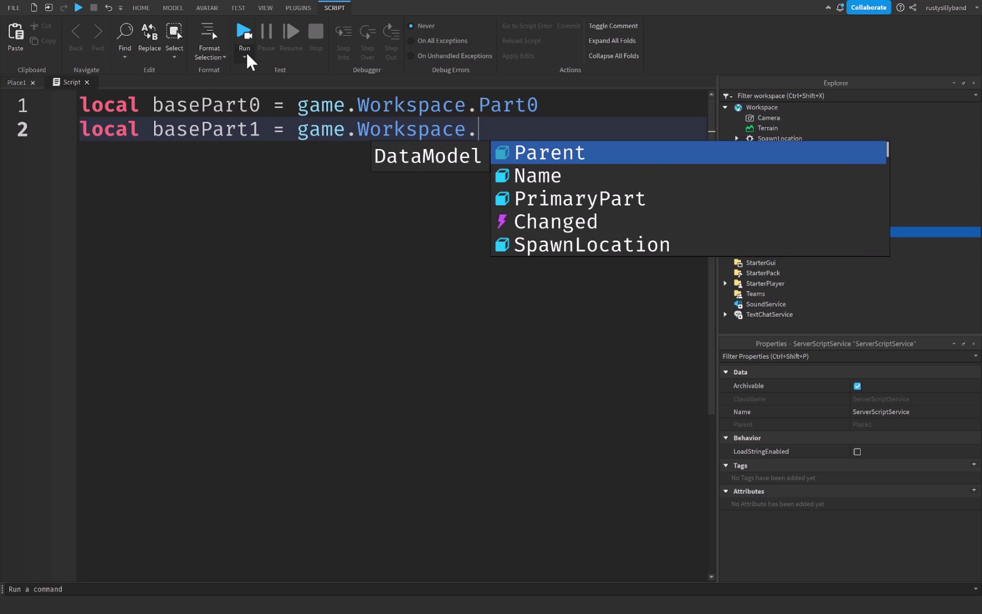
text(Part1)
key(Return)
key(Return)
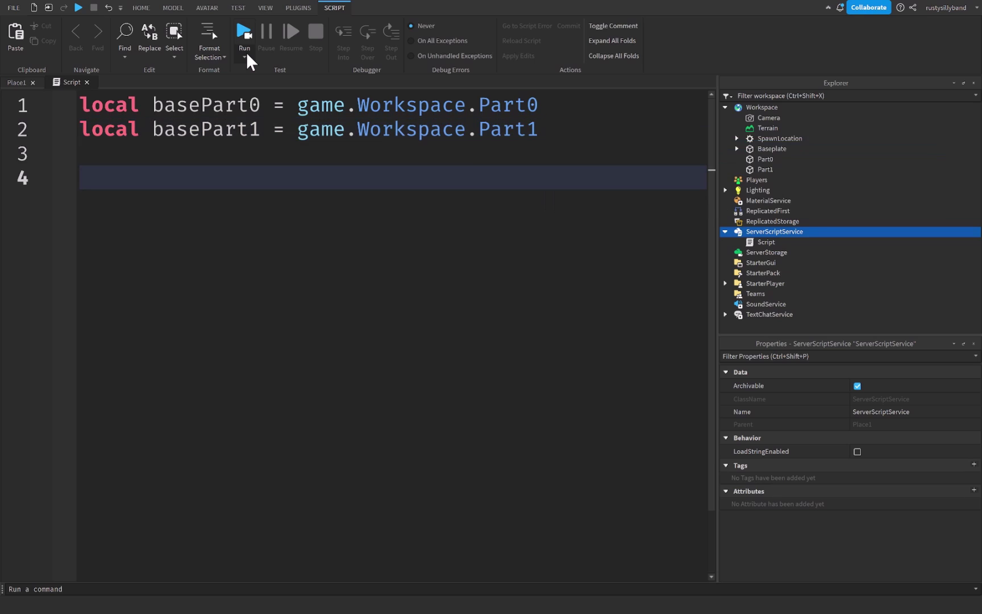
text(local wel)
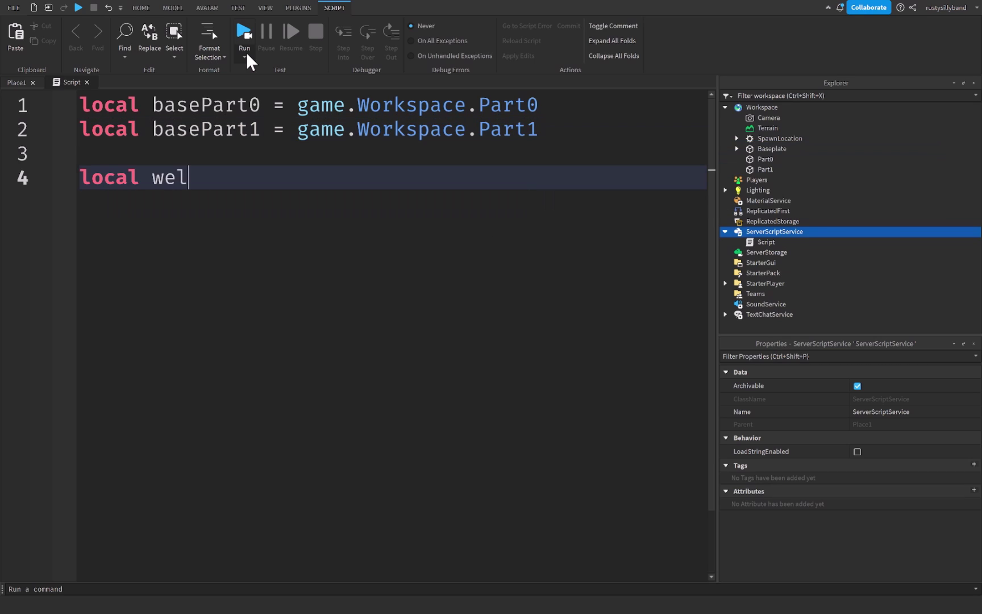
text(d = in)
- Create a Weld instance named weld and set weld.Part0 = basePart0
key(Tab)
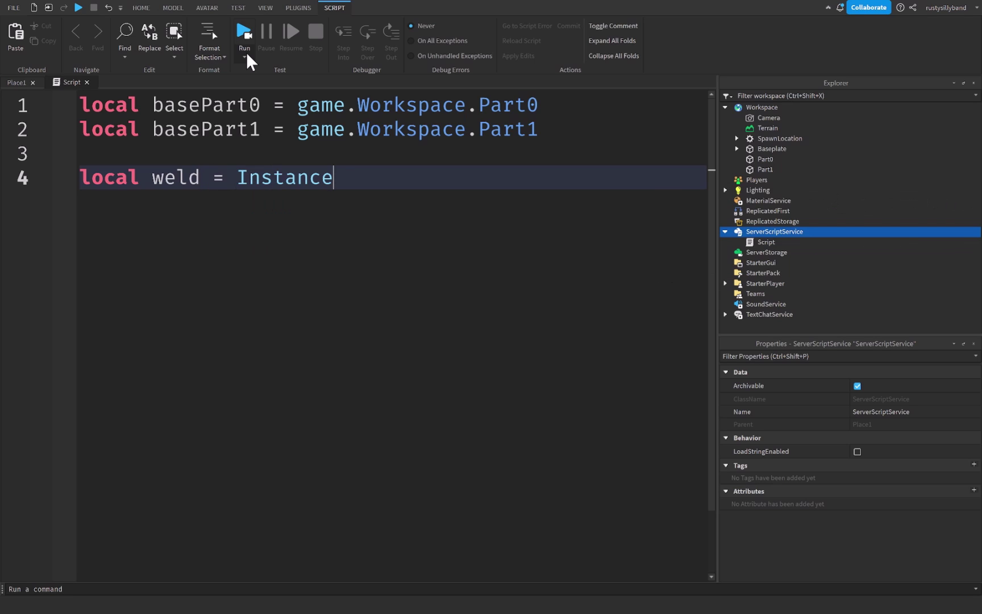
text(.new(")
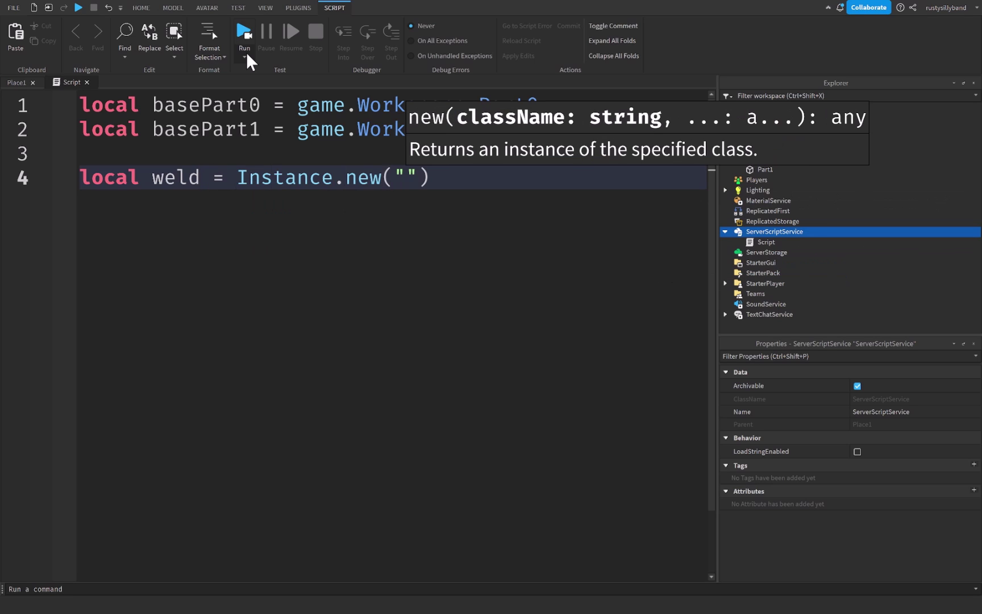
text(Weld)
key(End)
key(Return)
text(wel)
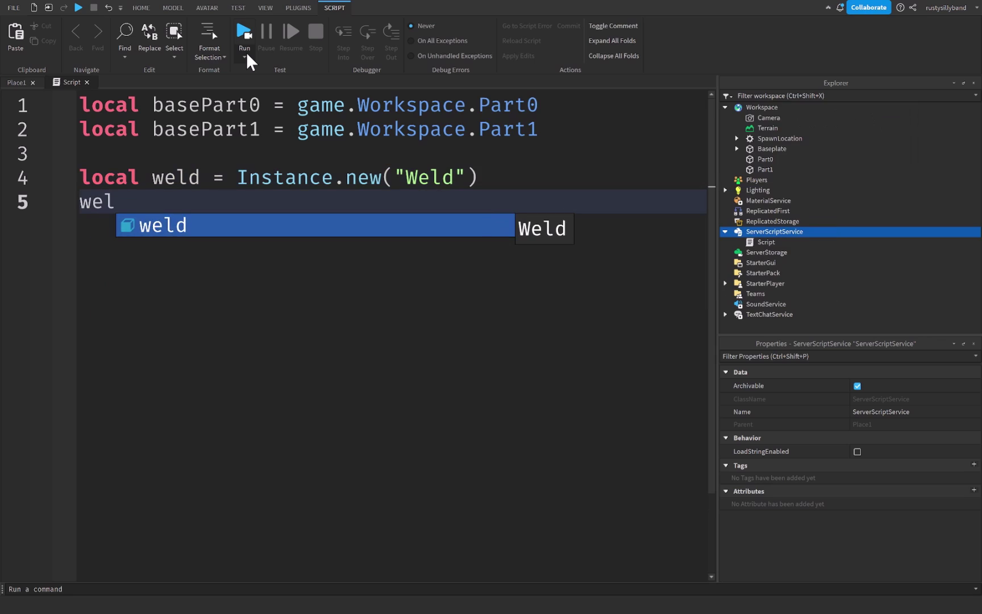
text(d.Par)
key(Down)
key(Down)
key(Tab)
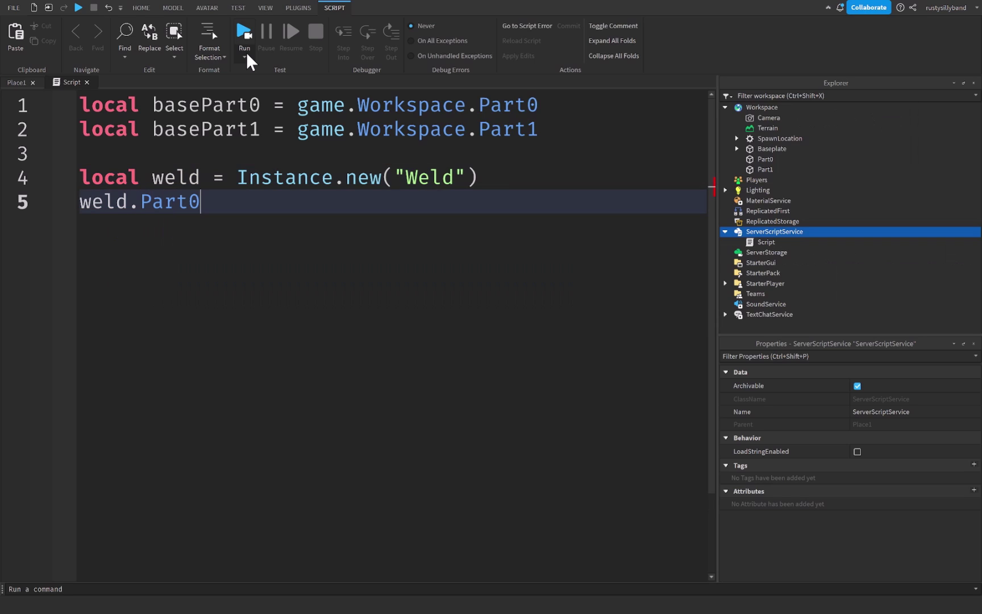
key(BackSpace)
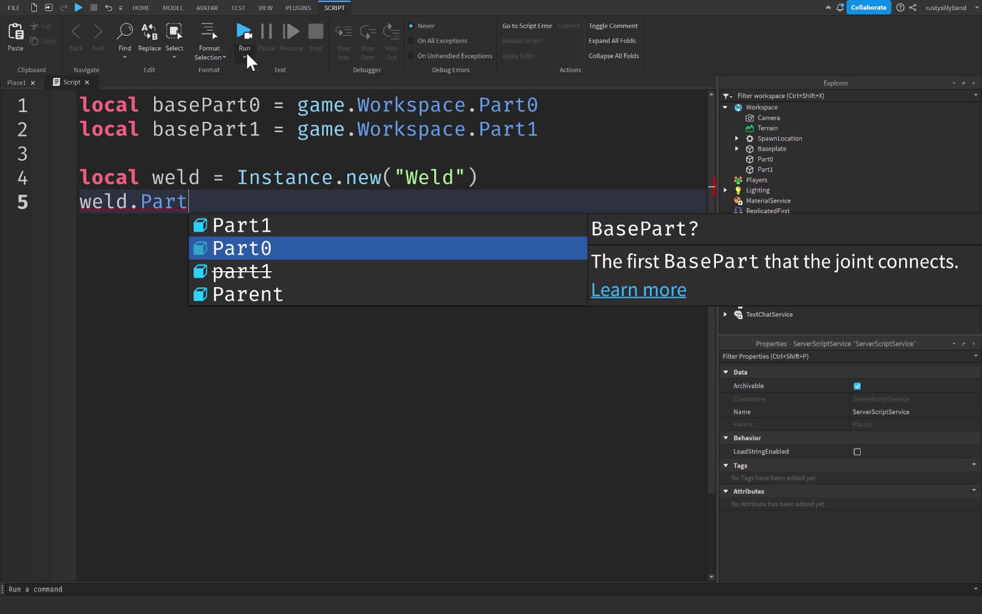
key(Tab)
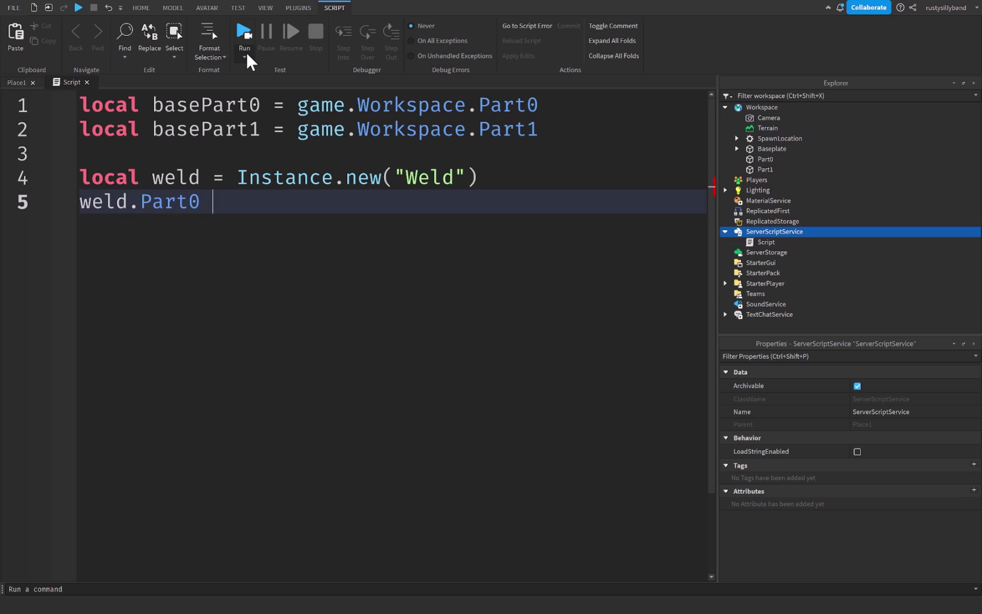
text(= bas)
key(Tab)
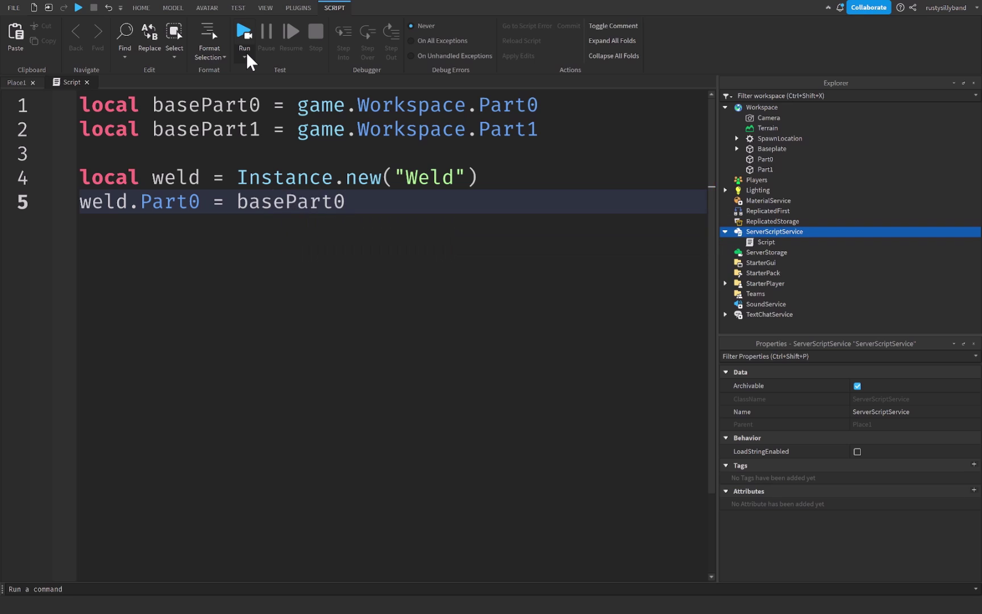
- Add lines setting weld.Part1 = basePart1 and weld.Parent = basePart0
key(Return)
text(weld)
key(BackSpace)
key(BackSpace)
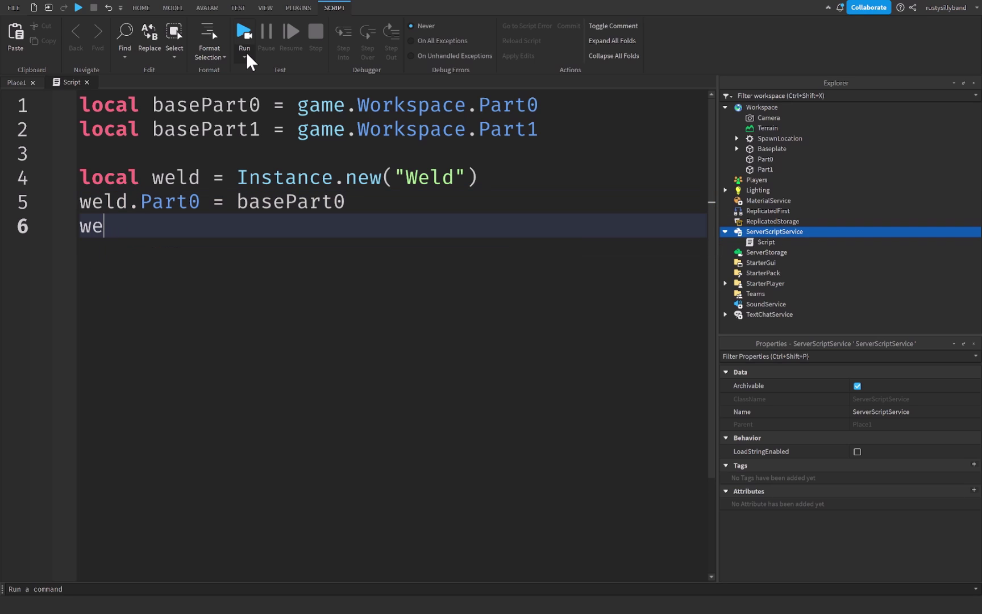
text(ld.Part1)
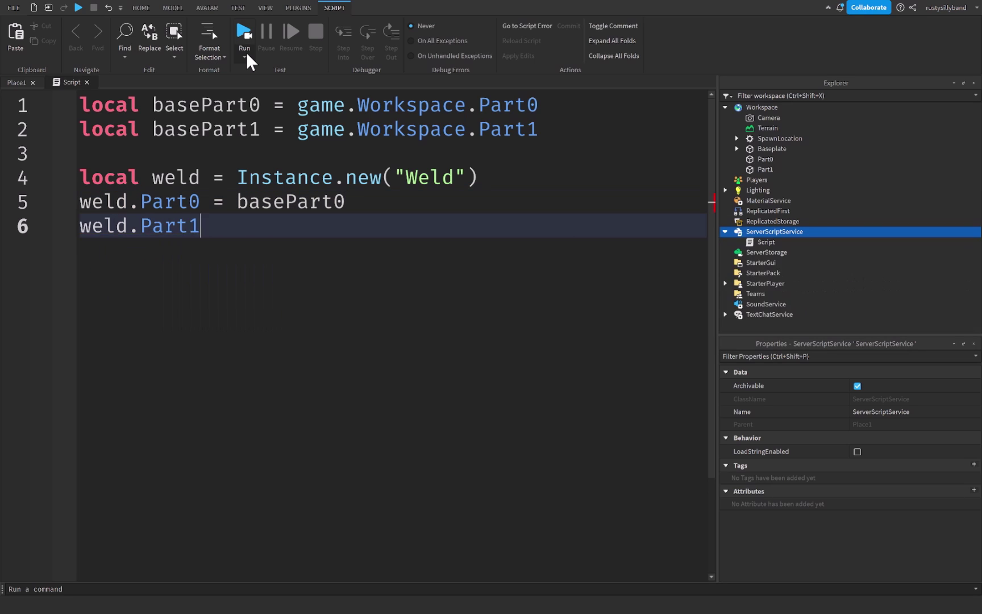
text( = basepart1)
key(Tab)
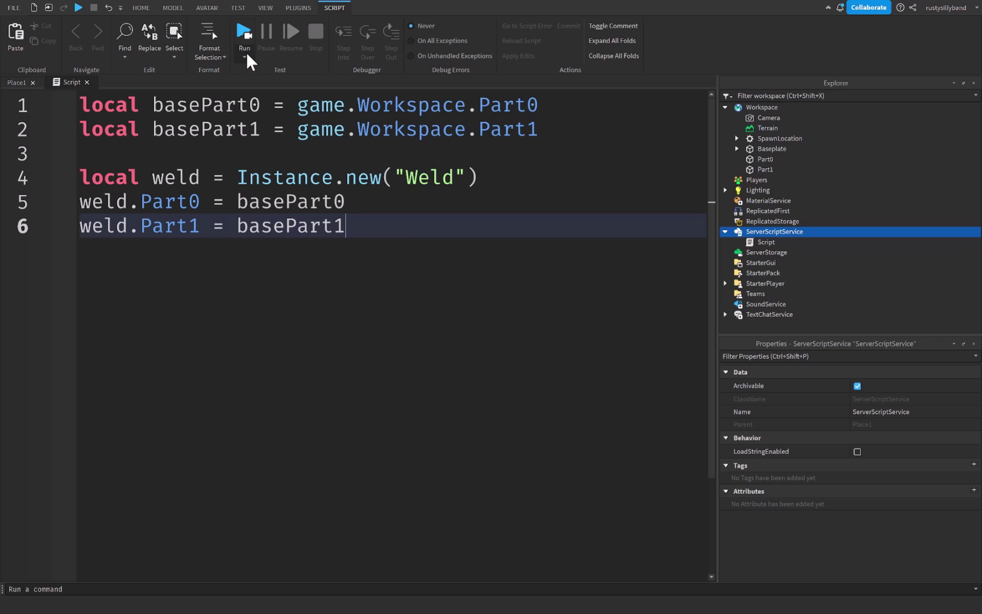
key(Return)
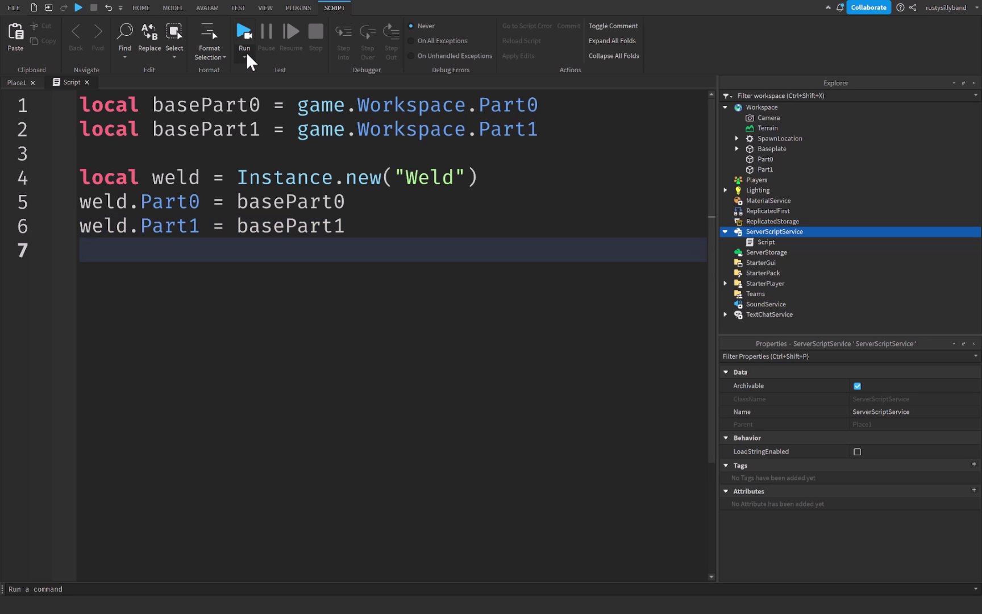
text(weld.P)
key(Tab)
text(= )
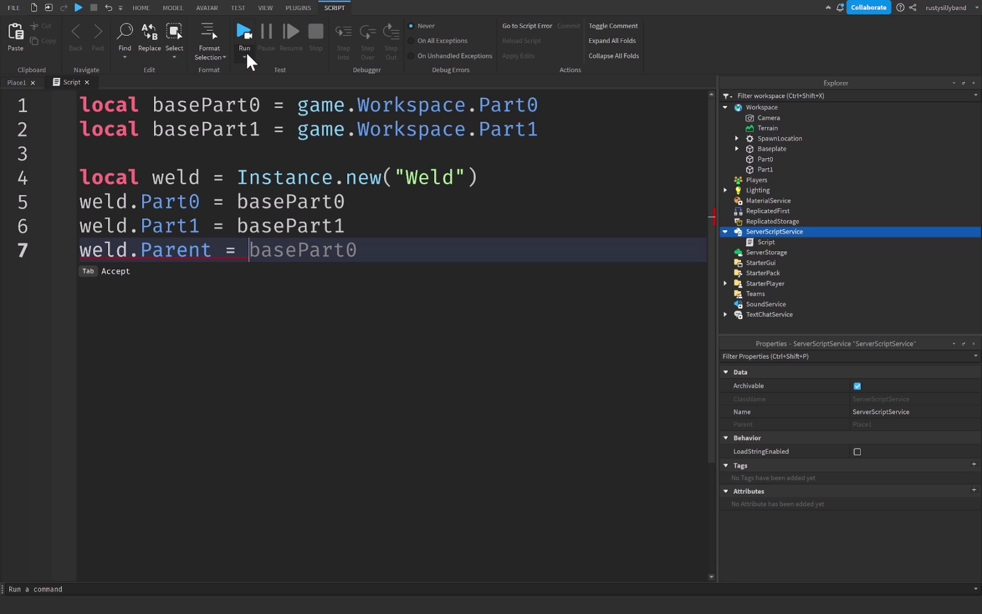
text(basepar)
key(Tab)
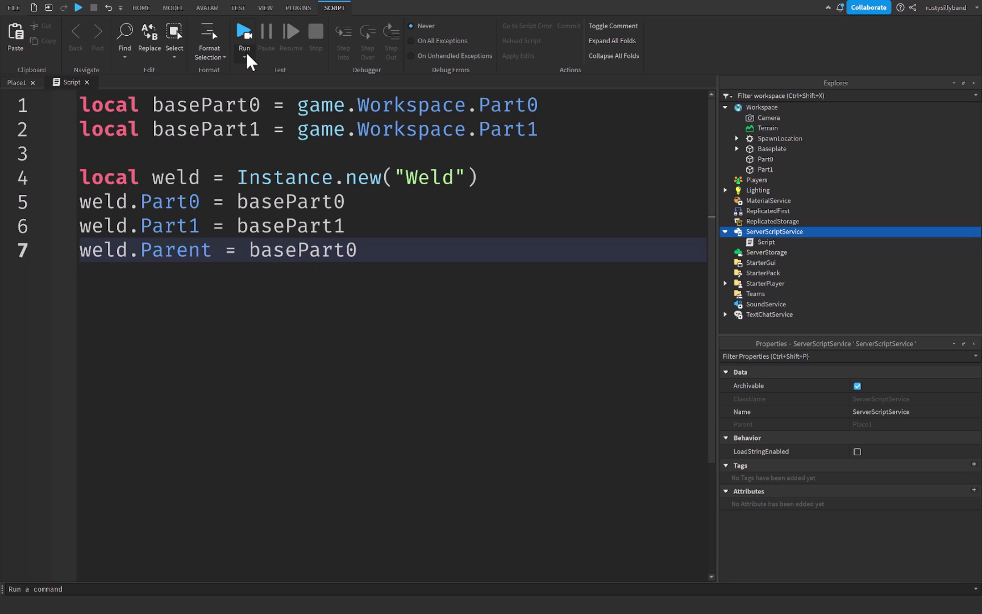
- Close the script editor and return to the 3D scene with both blocks
click(87, 82)
click(463, 306)
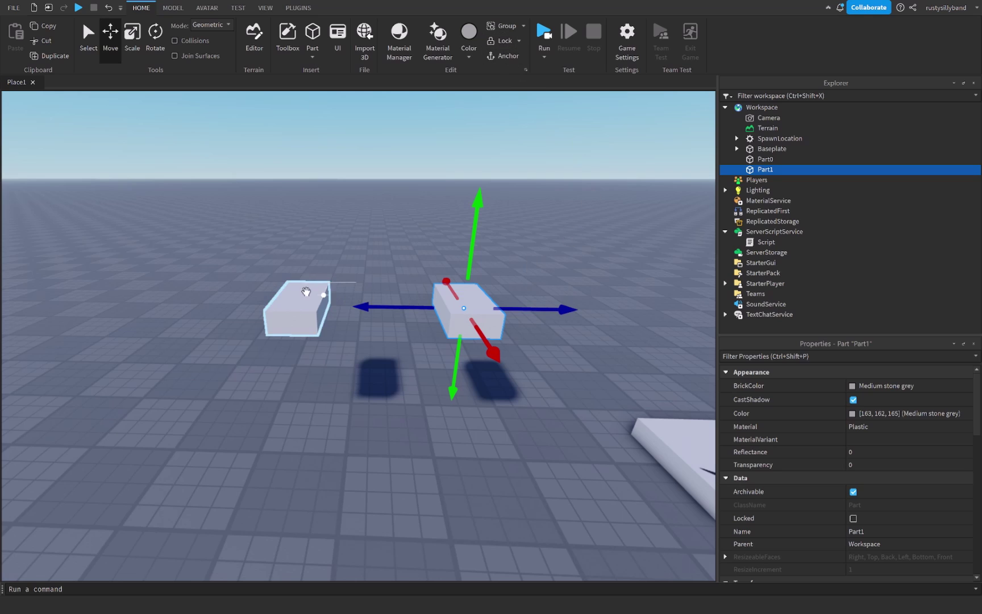
click(311, 315)
click(448, 187)
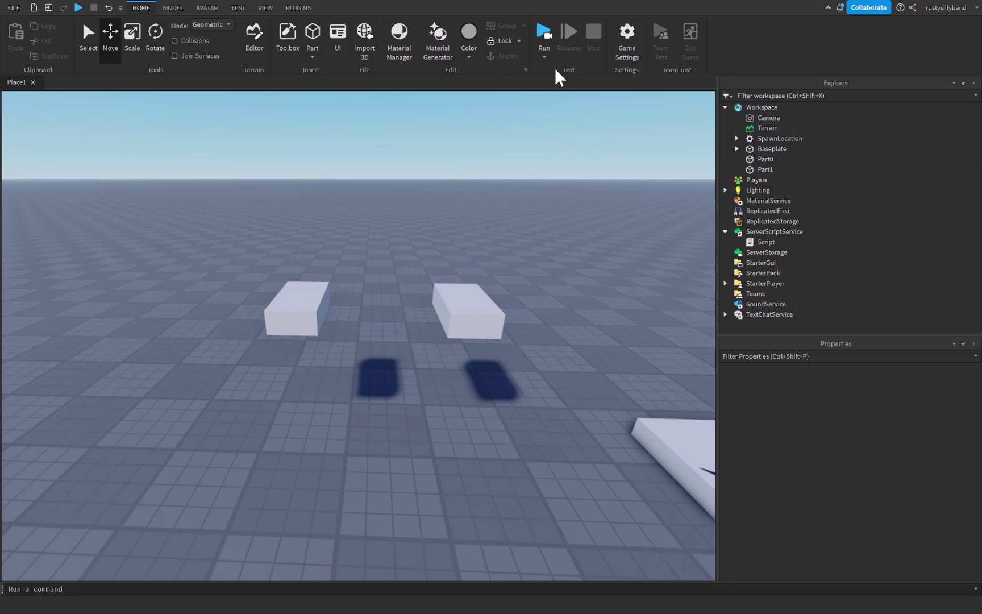
- Start a test run and inspect the Weld under Part0 in Explorer
click(542, 27)
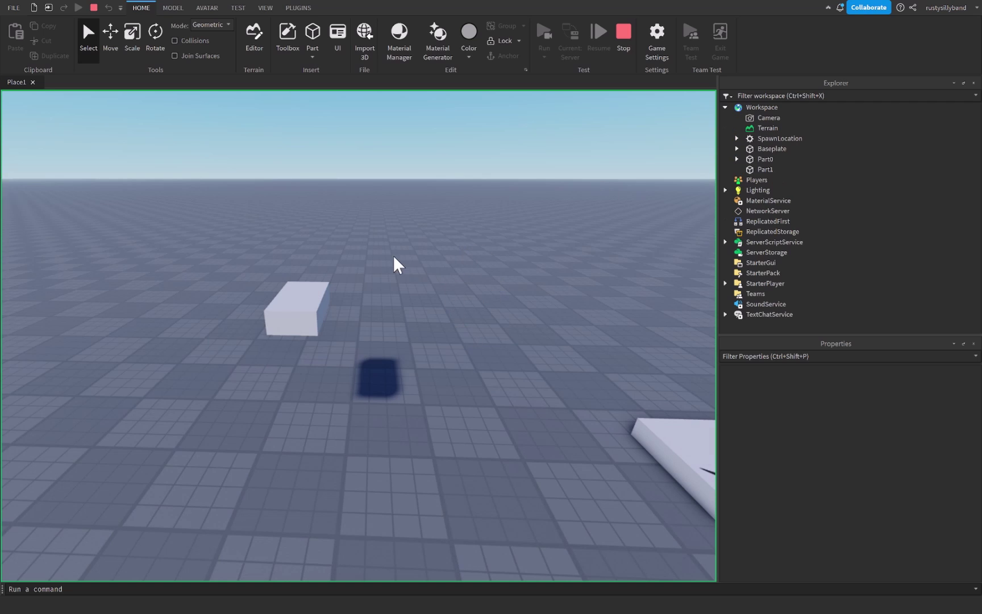
mouse_move(390, 249)
mouse_down()
mouse_move(579, 396)
mouse_move(391, 178)
mouse_up()
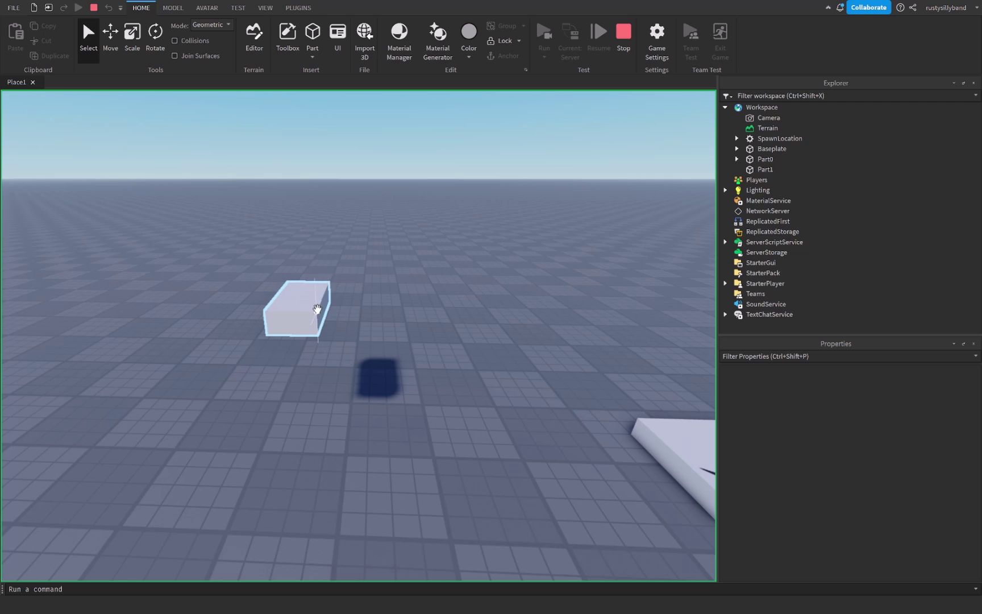
right_drag(313, 306, 313, 306)
scroll(311, 303, up, 2)
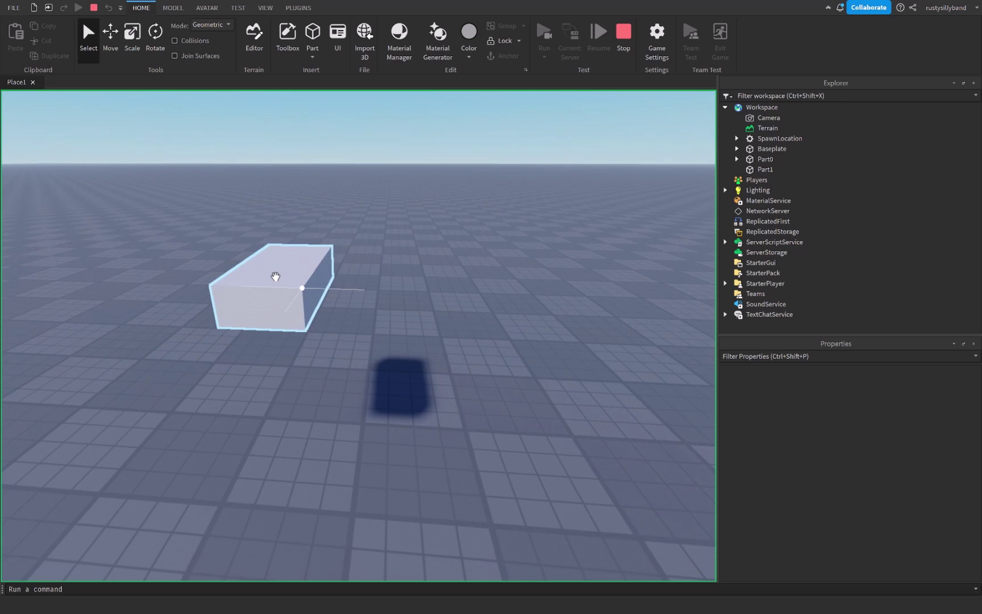
click(735, 160)
click(771, 169)
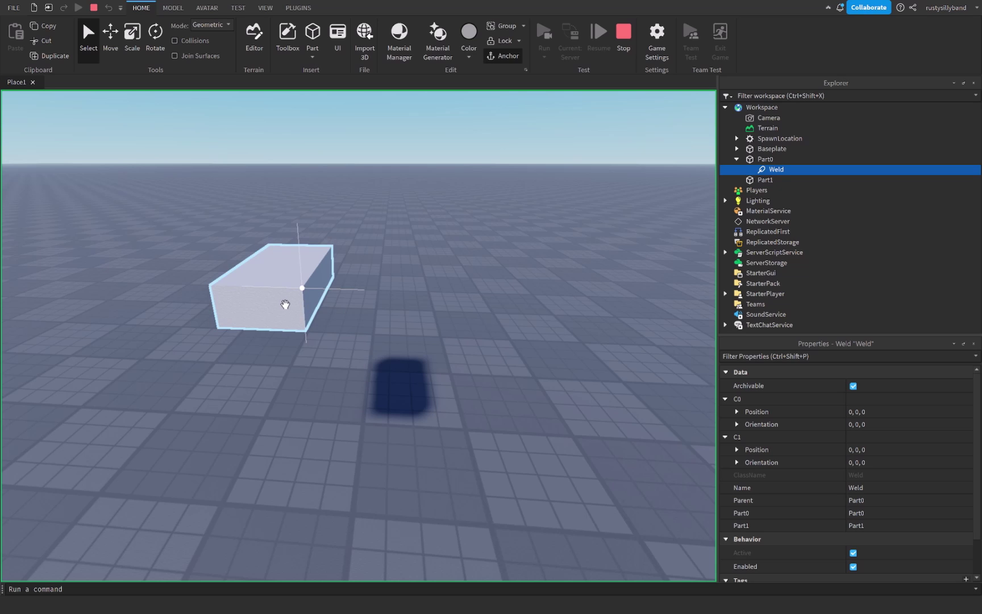
- Drag Part0 across the baseplate to check that Part1 follows
drag(289, 307, 464, 382)
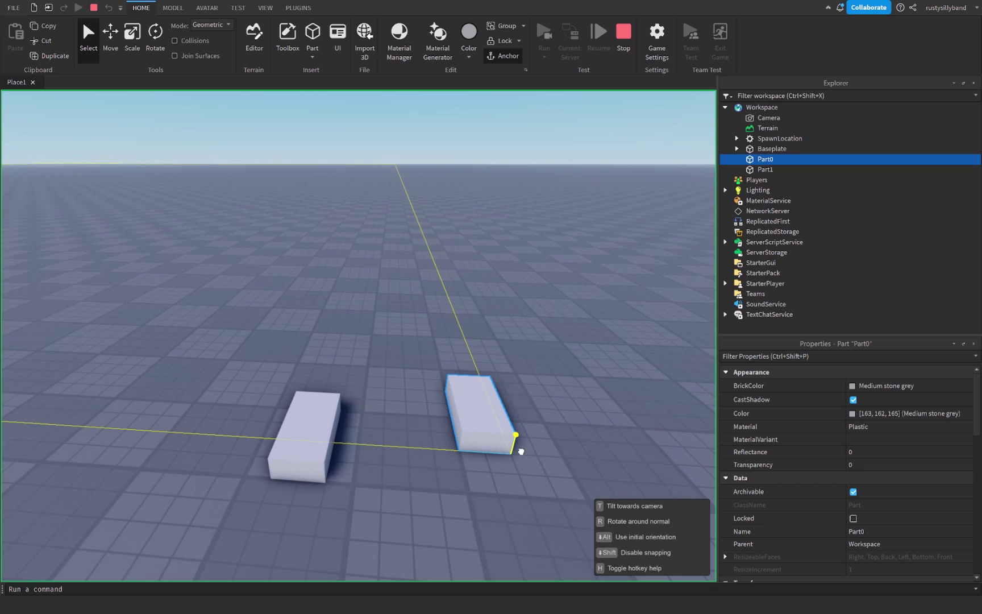
drag(464, 382, 530, 483)
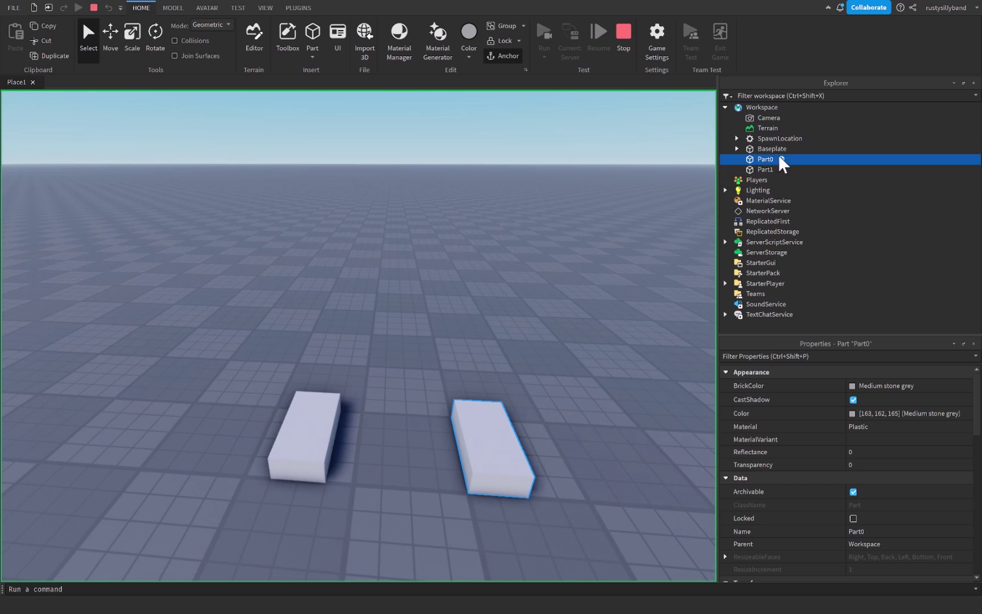
click(597, 200)
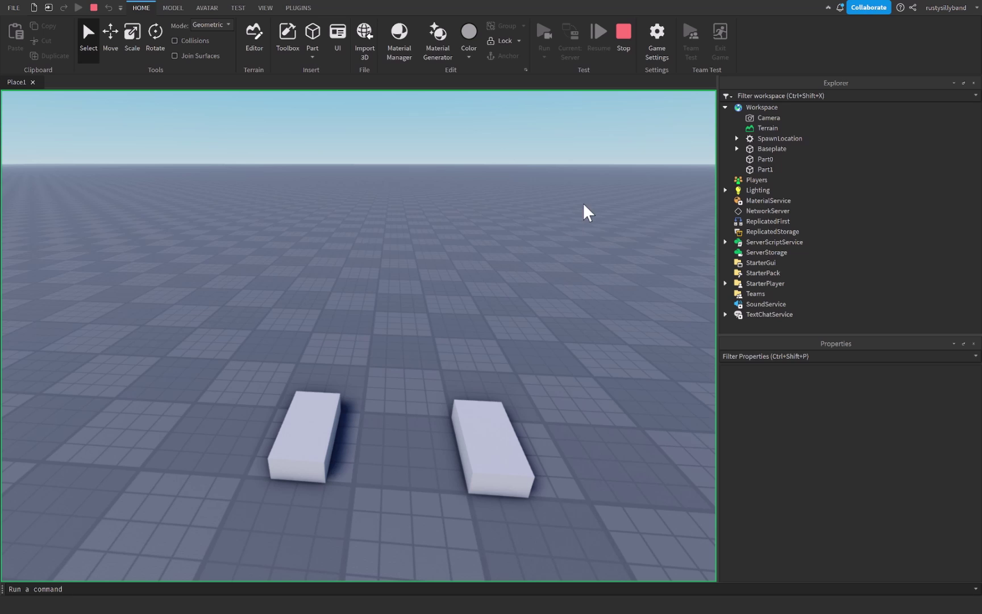
- Stop the test and reopen the script to review its weld lines
key(shift+F5)
double_click(763, 245)
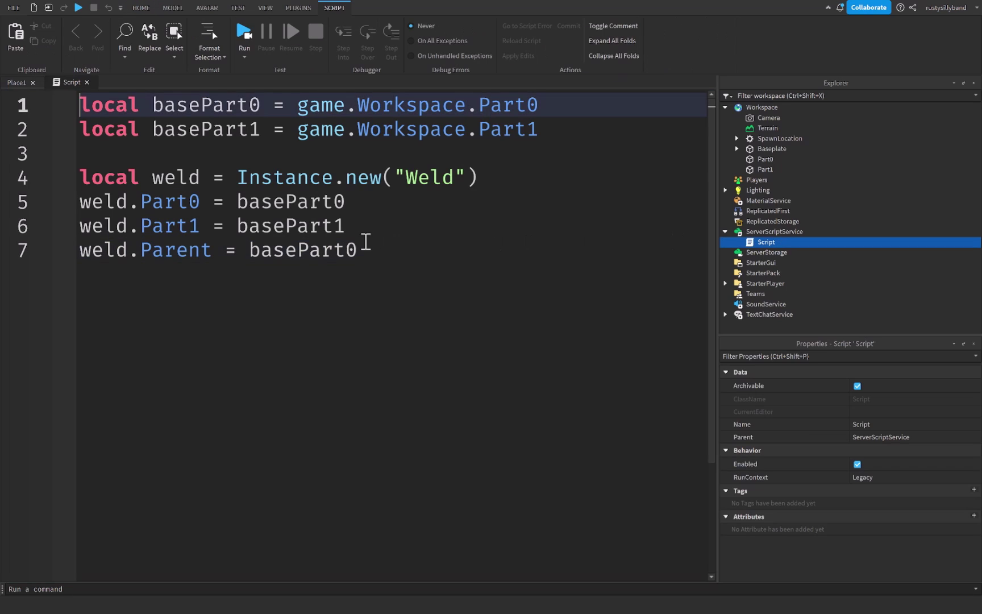
drag(403, 270, 80, 202)
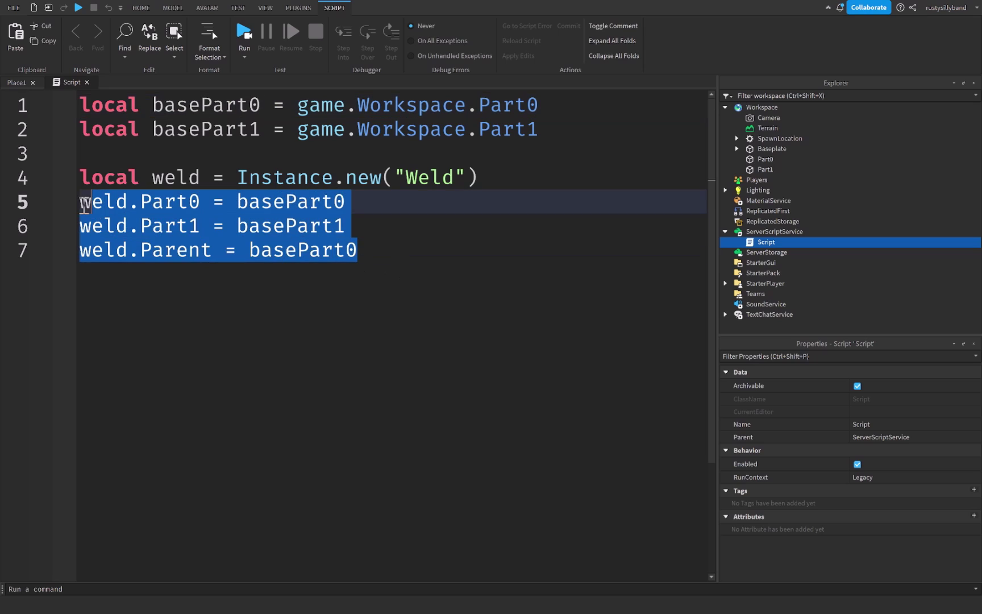
click(398, 251)
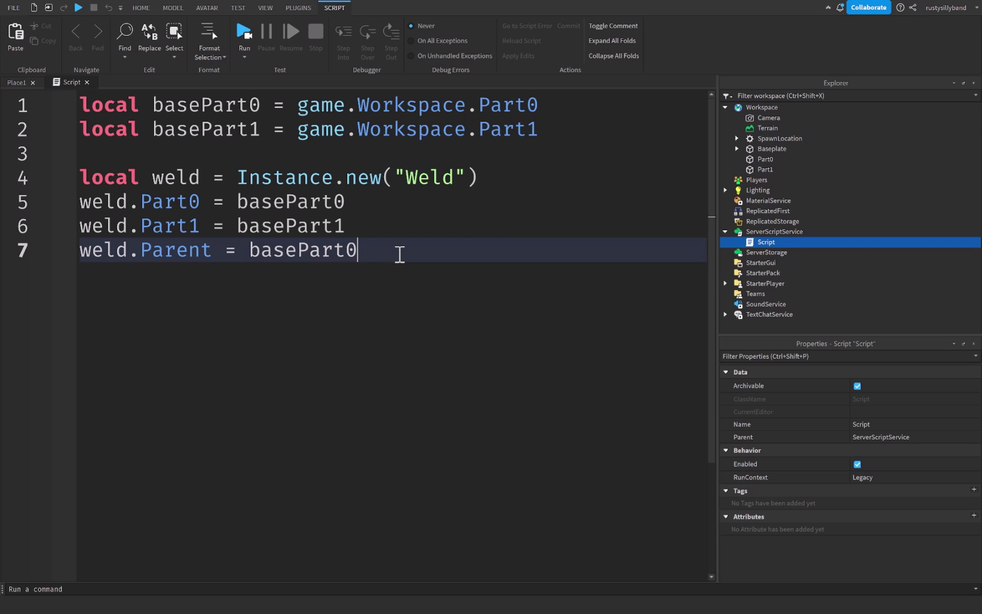
key(ctrl+shift+Left)
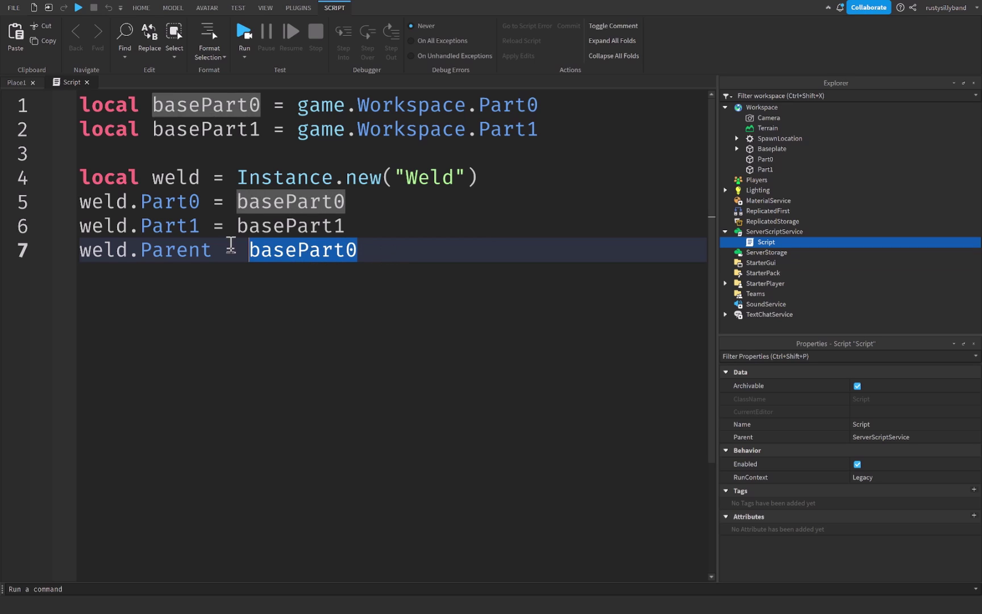
shift+click(74, 201)
click(335, 245)
- Change the class on line 4 from Weld to WeldConstraint
double_click(441, 178)
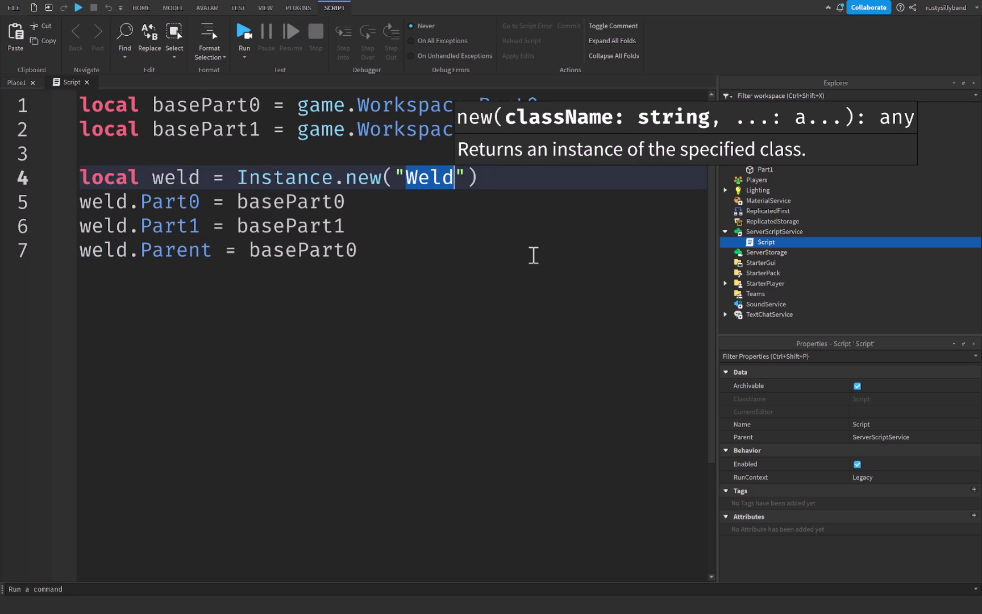
text(weld)
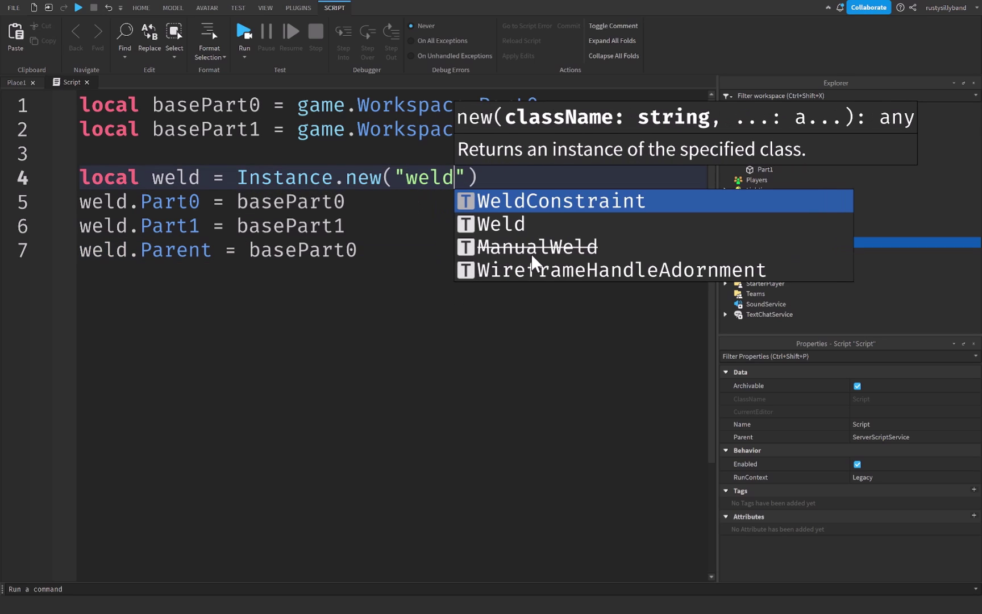
key(Return)
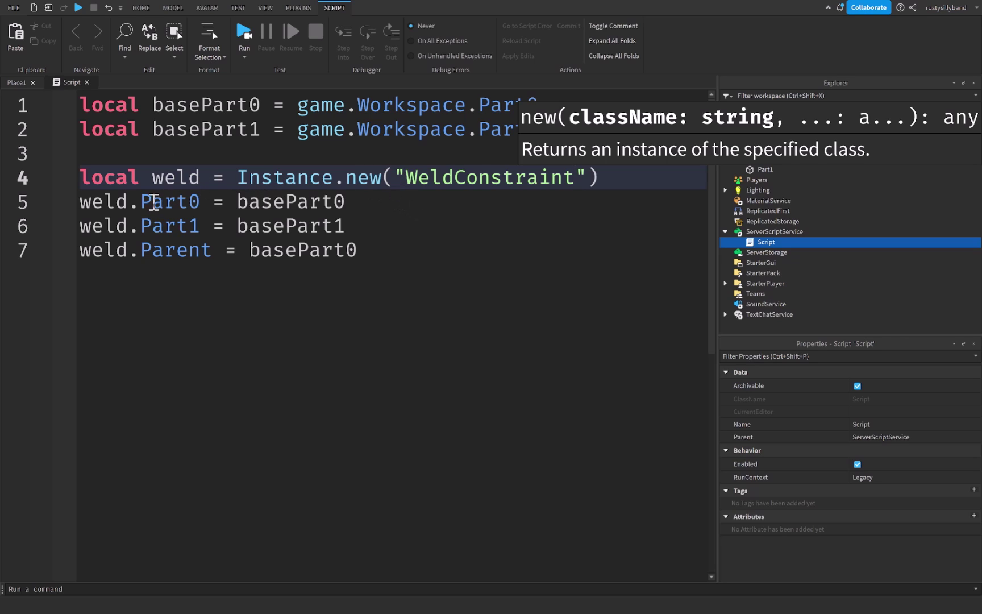
drag(140, 202, 227, 202)
drag(140, 226, 261, 225)
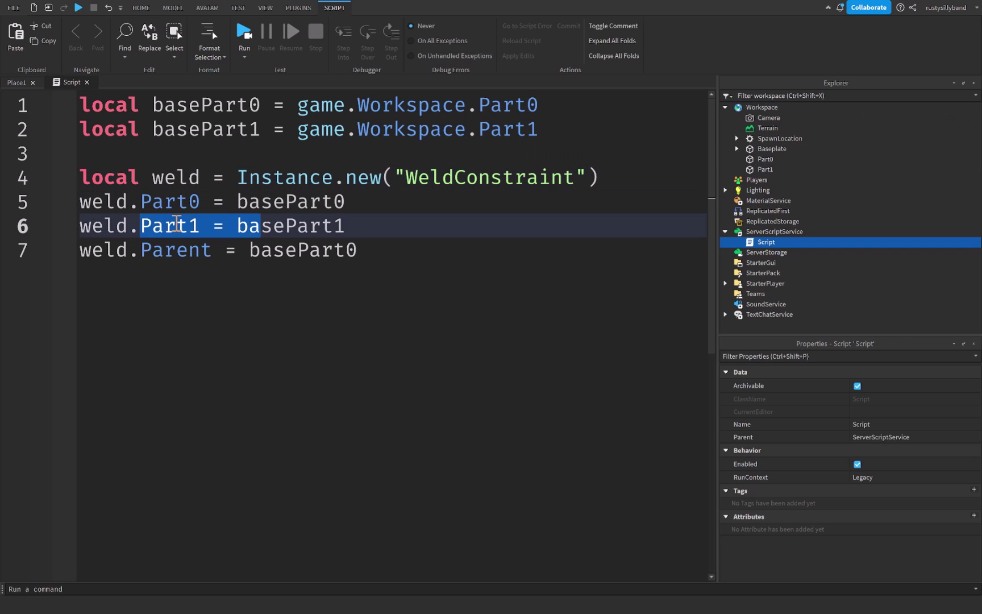
click(177, 223)
drag(197, 226, 57, 193)
click(218, 226)
click(408, 227)
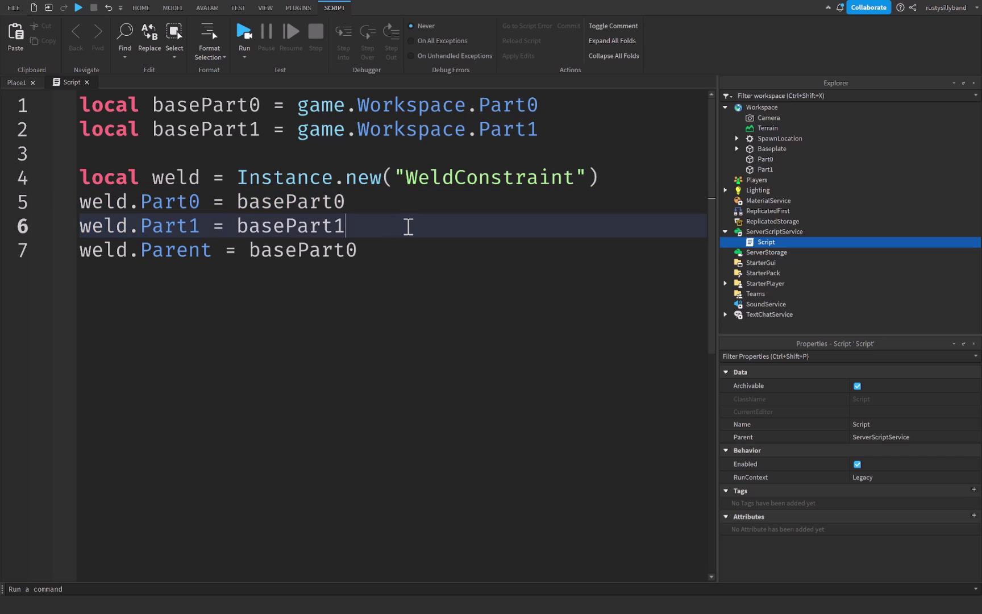
- Close the script, start a test run, and select Part1 in the scene
click(87, 81)
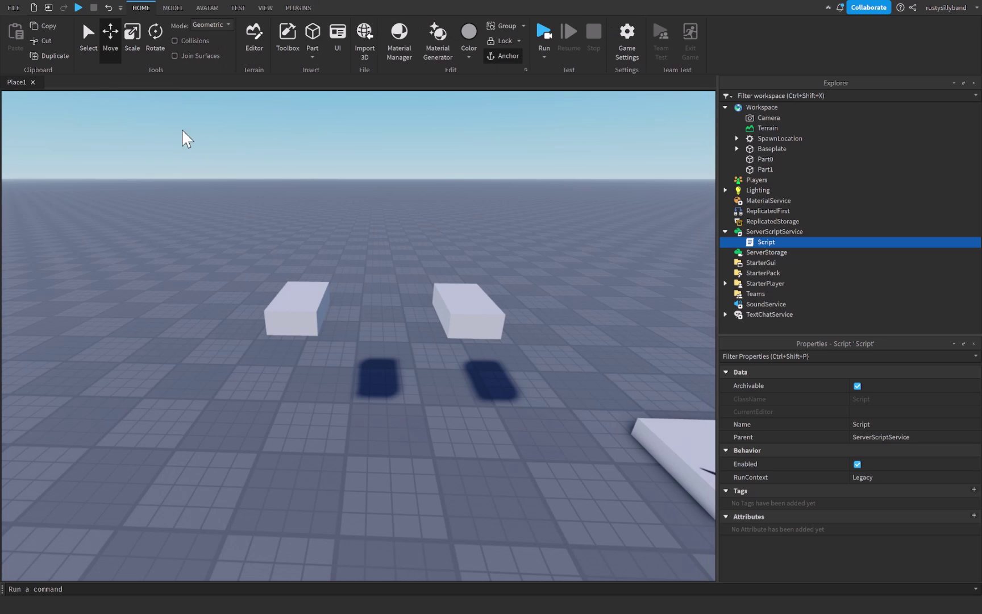
click(544, 31)
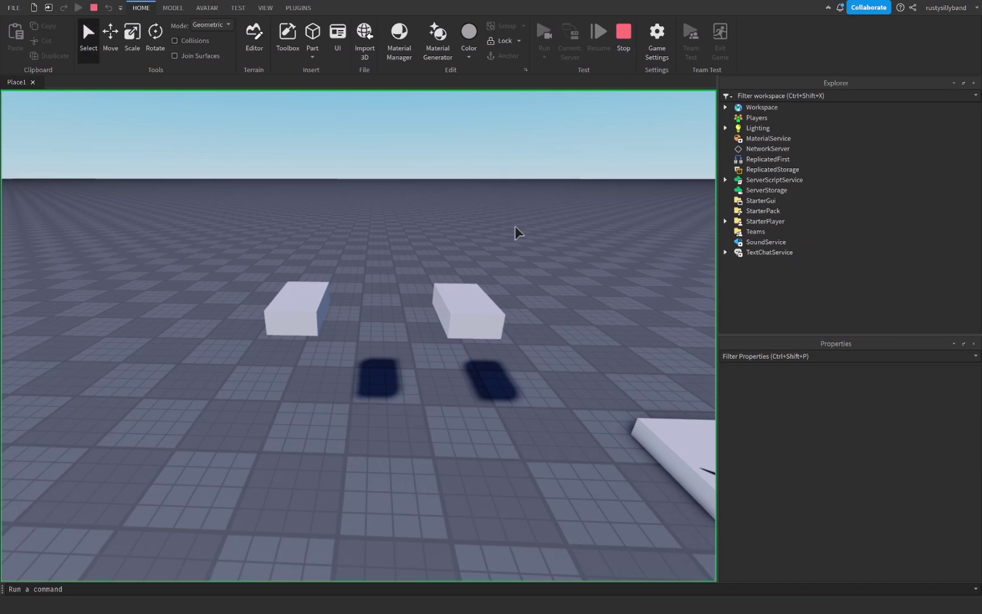
click(460, 292)
click(495, 230)
scroll(494, 230, up, 2)
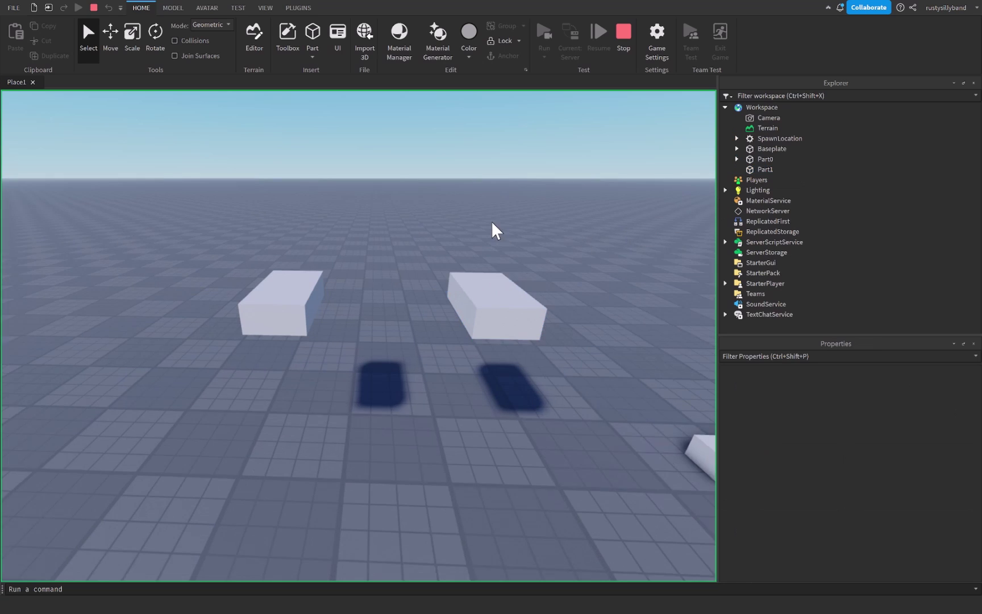
scroll(506, 253, up, 1)
click(504, 301)
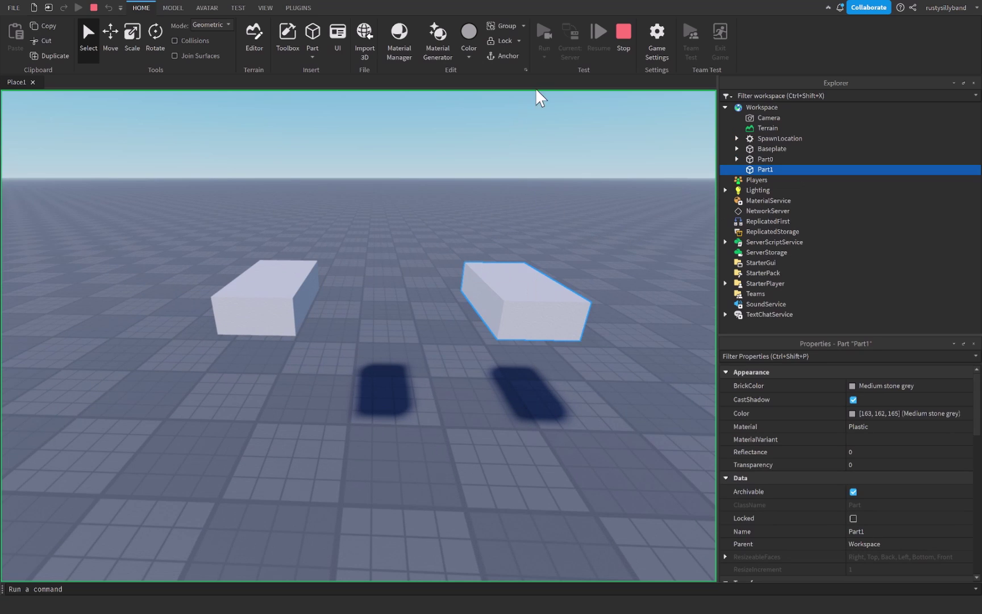
click(525, 120)
scroll(360, 322, down, 2)
scroll(344, 312, up, 3)
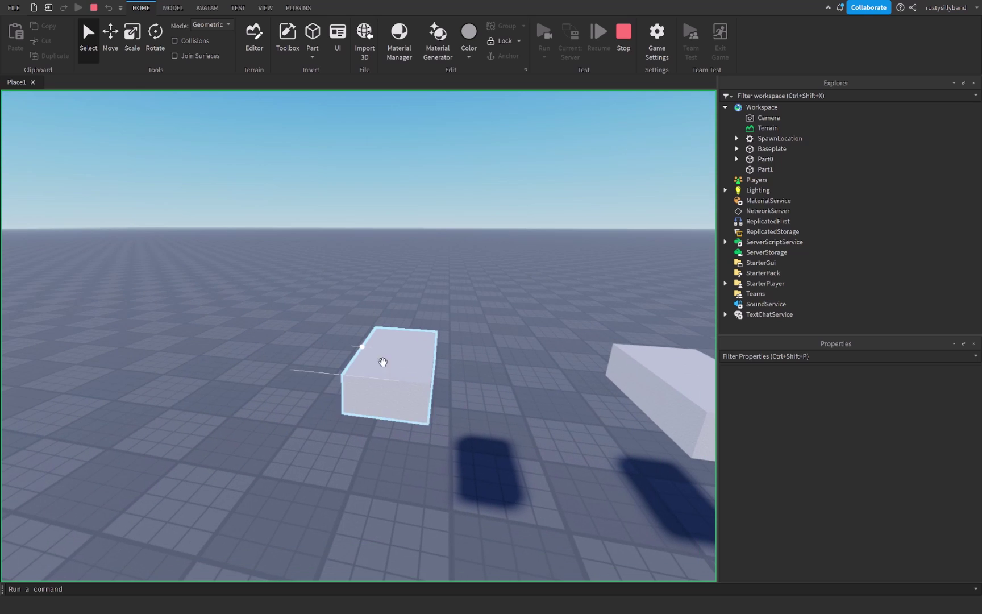
scroll(375, 358, down, 3)
scroll(387, 346, up, 2)
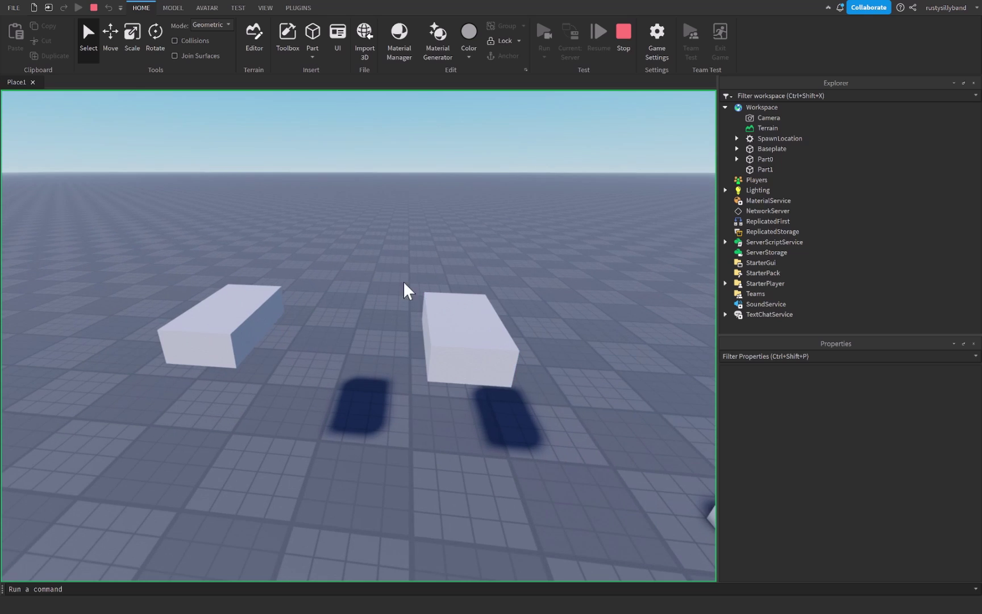
scroll(424, 314, down, 2)
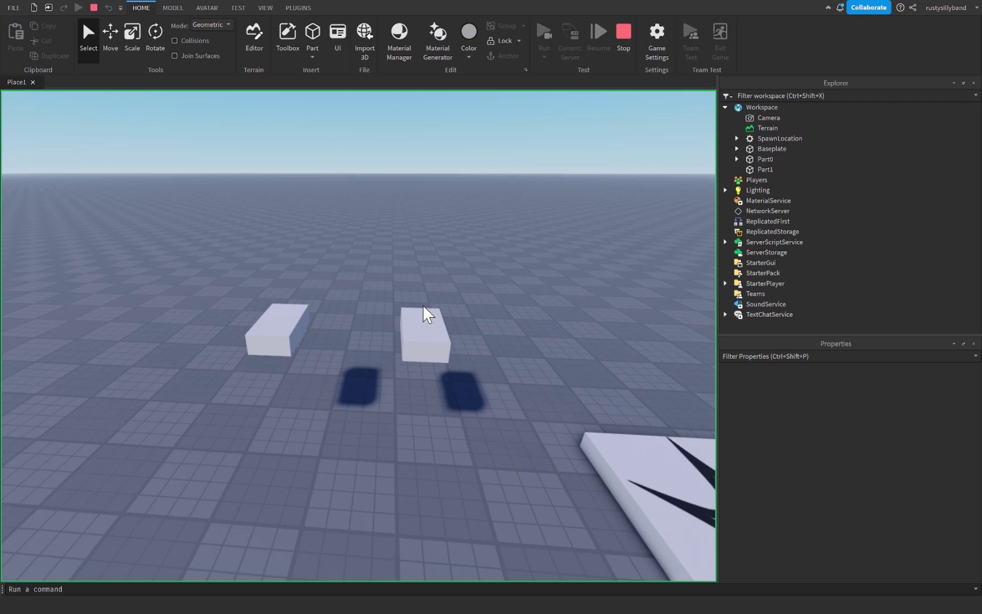
scroll(424, 315, up, 2)
- Focus the left part and drag it to see whether Part1 follows
right_click(402, 303)
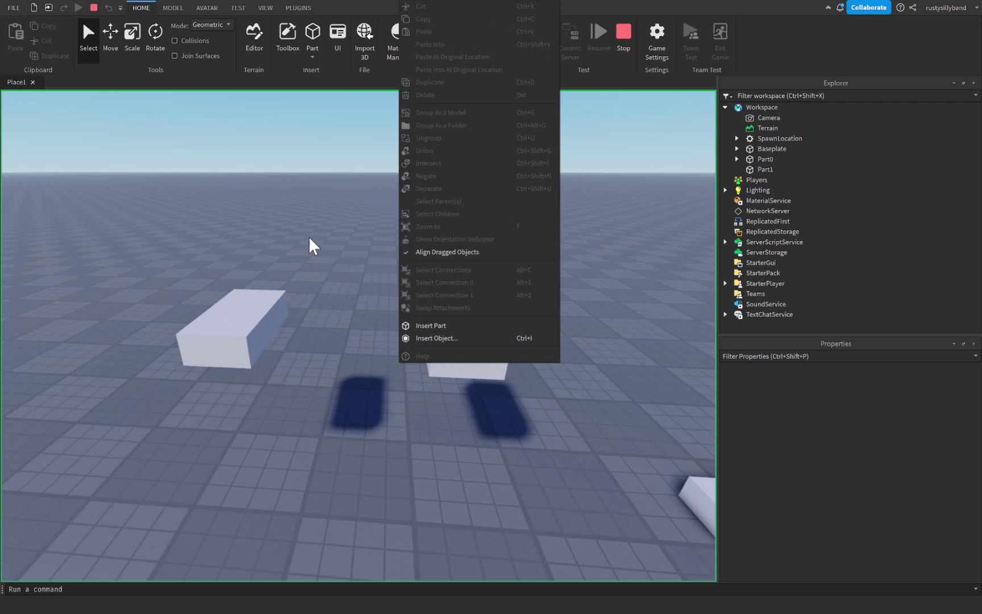
click(384, 222)
click(307, 309)
key(f)
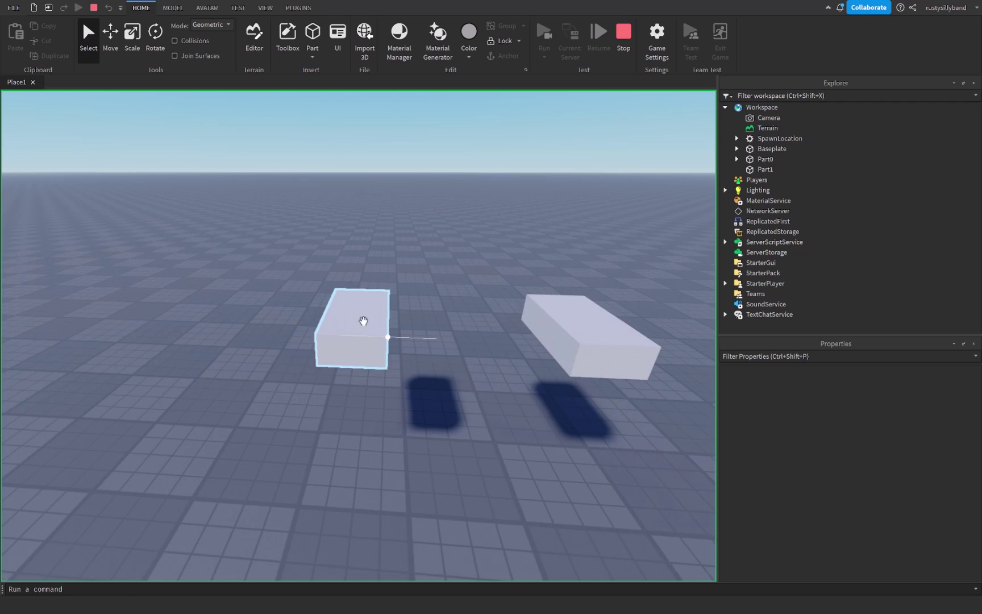
mouse_move(452, 351)
mouse_down()
mouse_move(375, 405)
mouse_move(381, 434)
mouse_move(533, 472)
mouse_up()
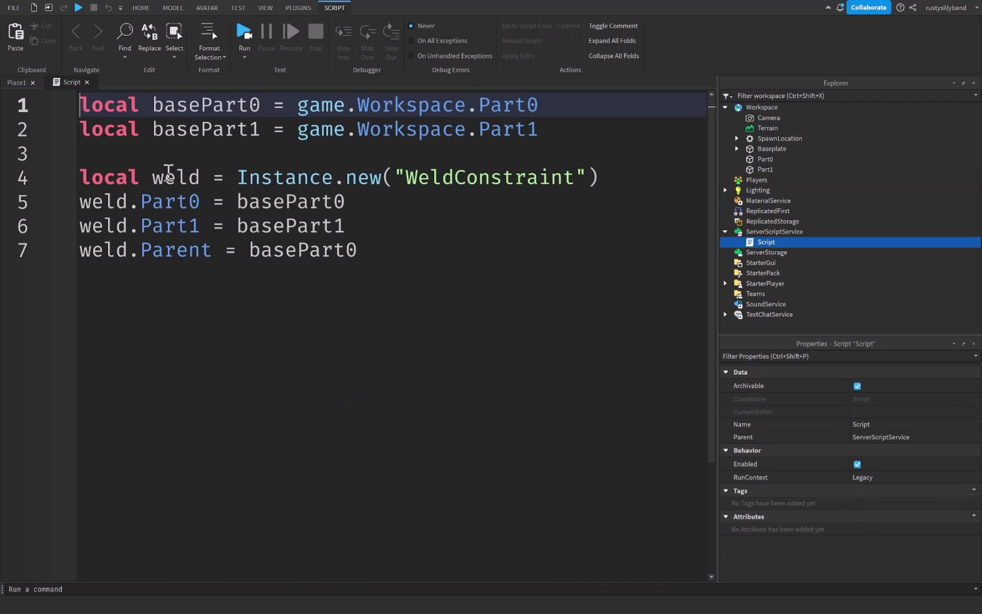
- Rename weld to motor6D on line 4 and change WeldConstraint to Motor6D
double_click(168, 176)
text(mo)
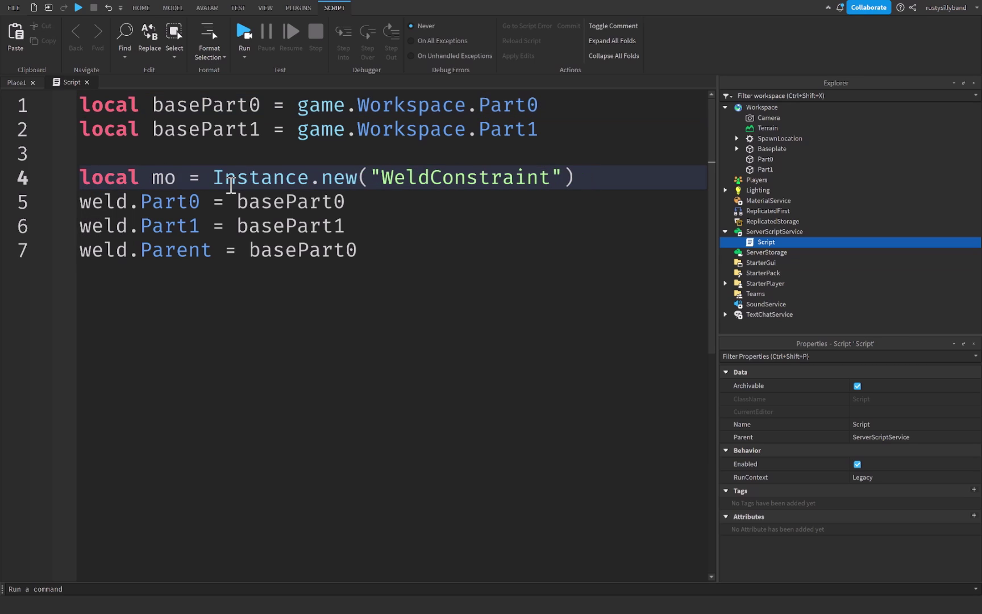
text(tord)
key(BackSpace)
text(6D)
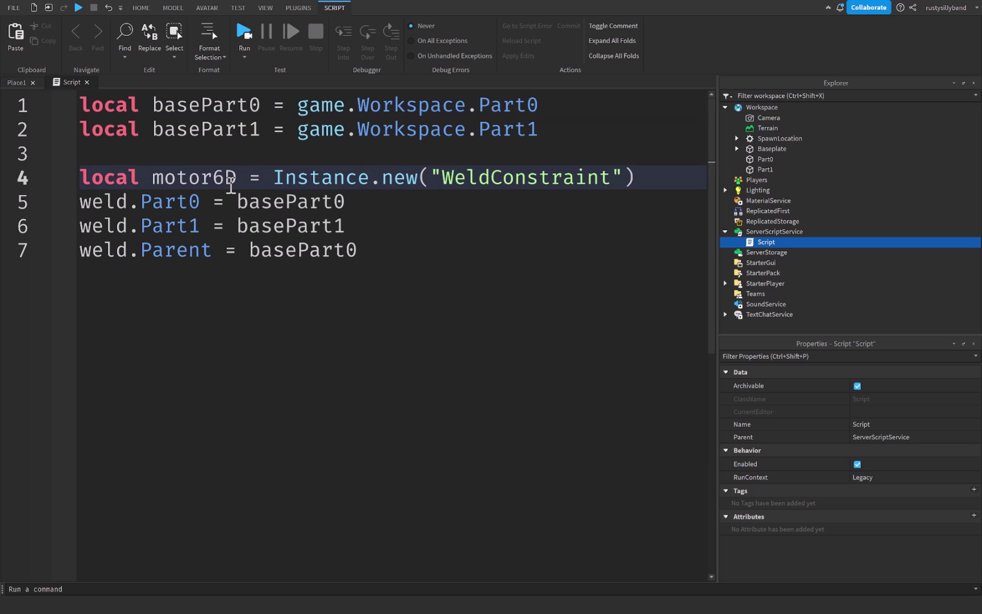
double_click(486, 177)
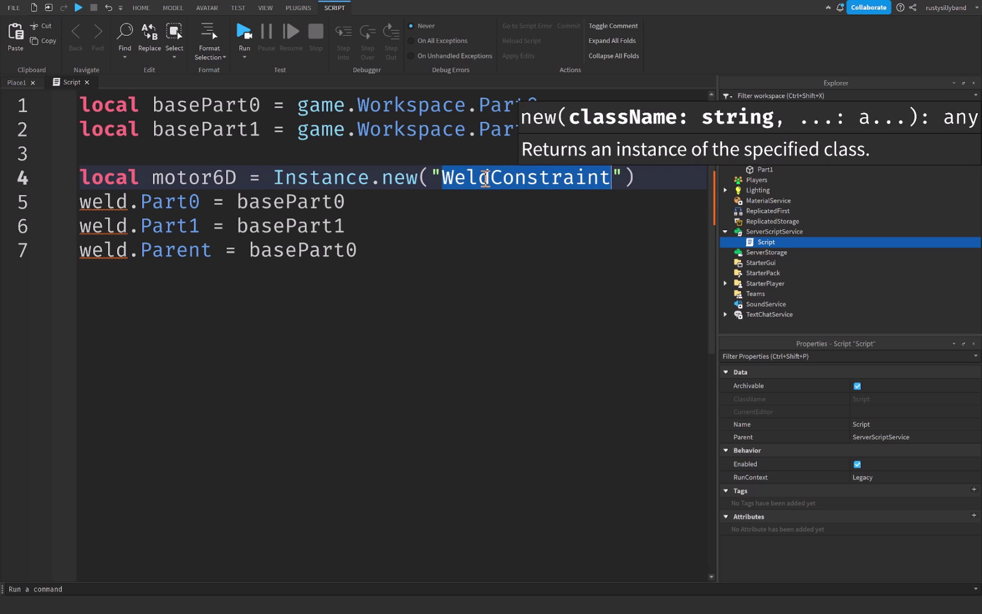
text(moto)
key(Return)
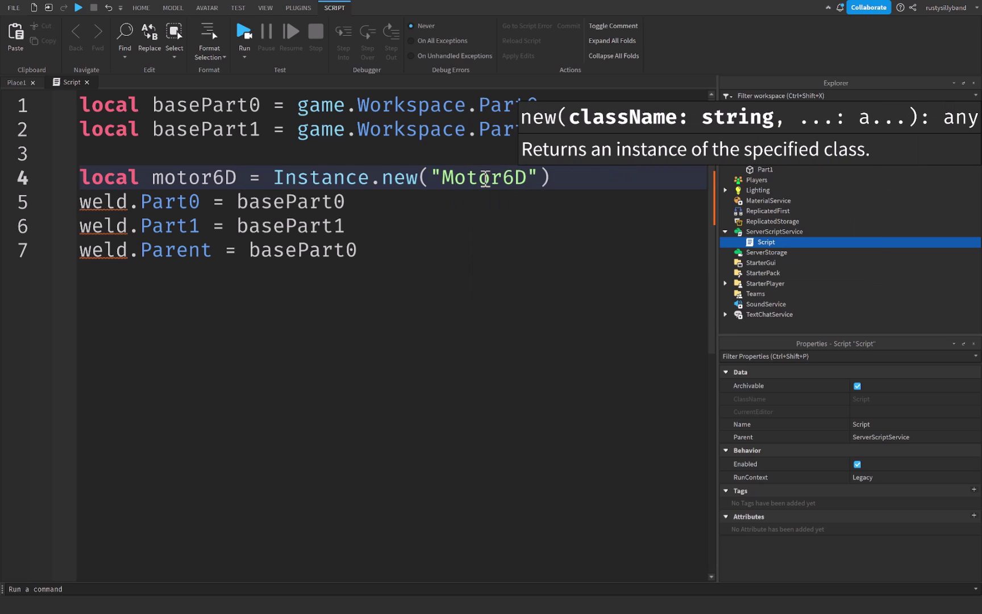
- Rename weld to motor6D on lines 5, 6 and 7
double_click(99, 202)
text(mo)
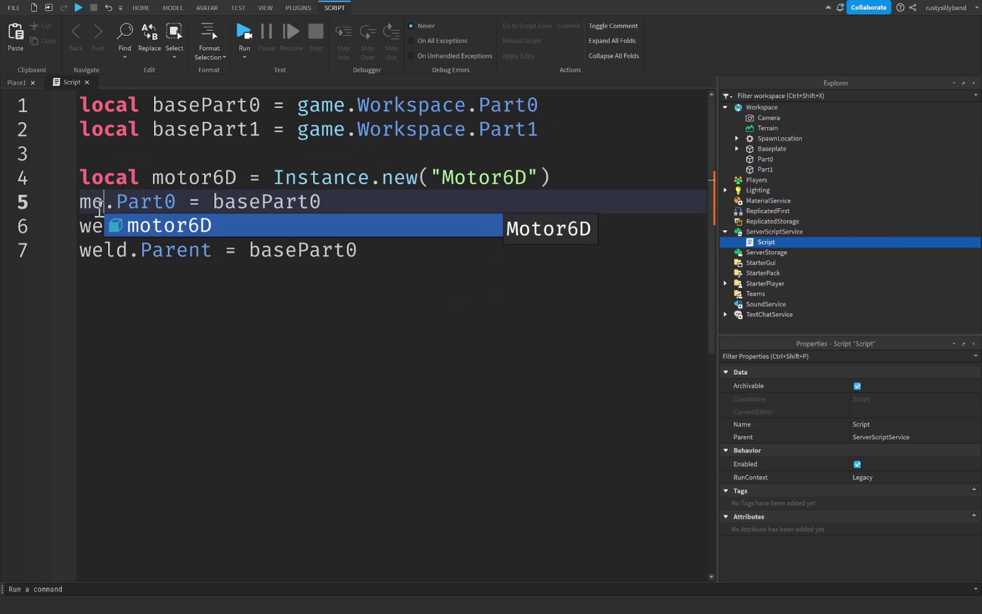
key(Return)
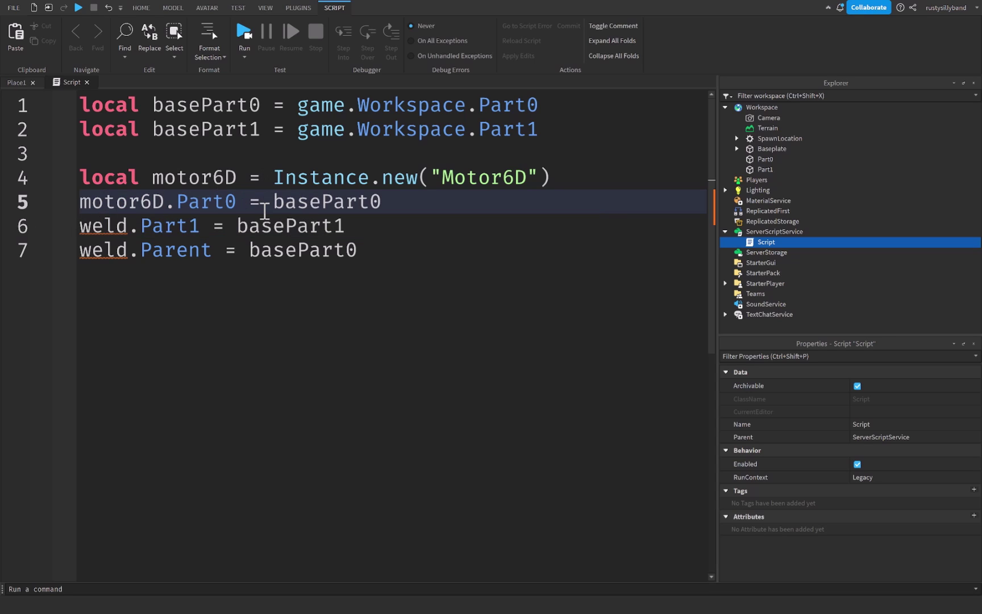
drag(298, 204, 527, 223)
click(418, 195)
drag(140, 226, 127, 227)
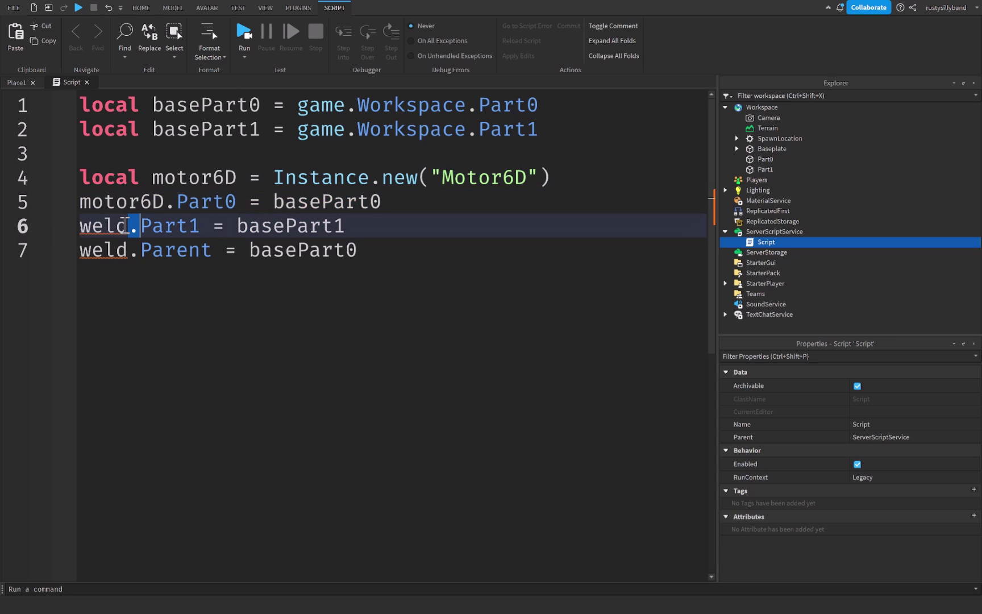
double_click(142, 202)
key(ctrl+c)
double_click(106, 227)
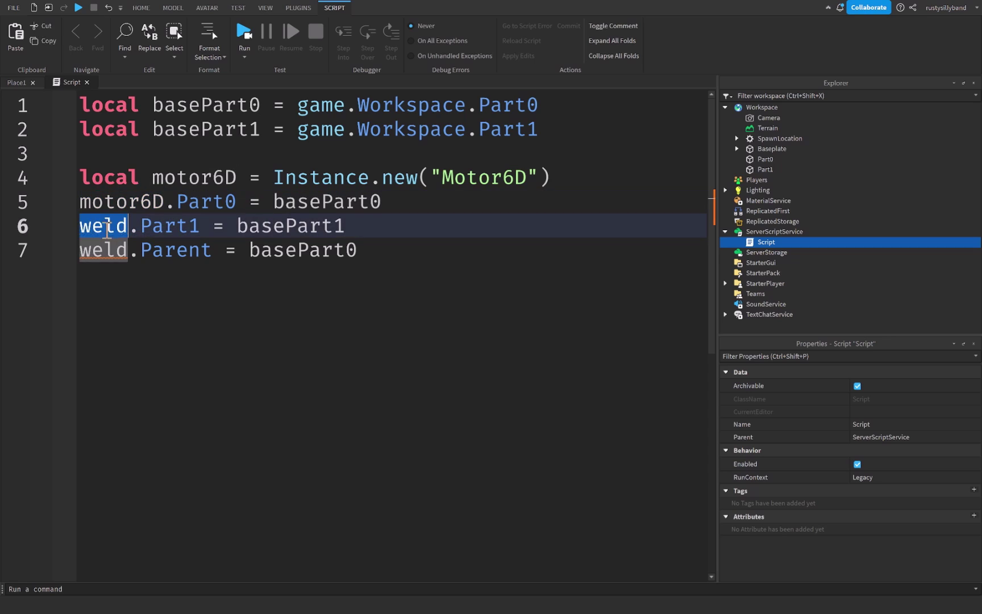
key(ctrl+v)
double_click(107, 250)
key(ctrl+v)
click(444, 268)
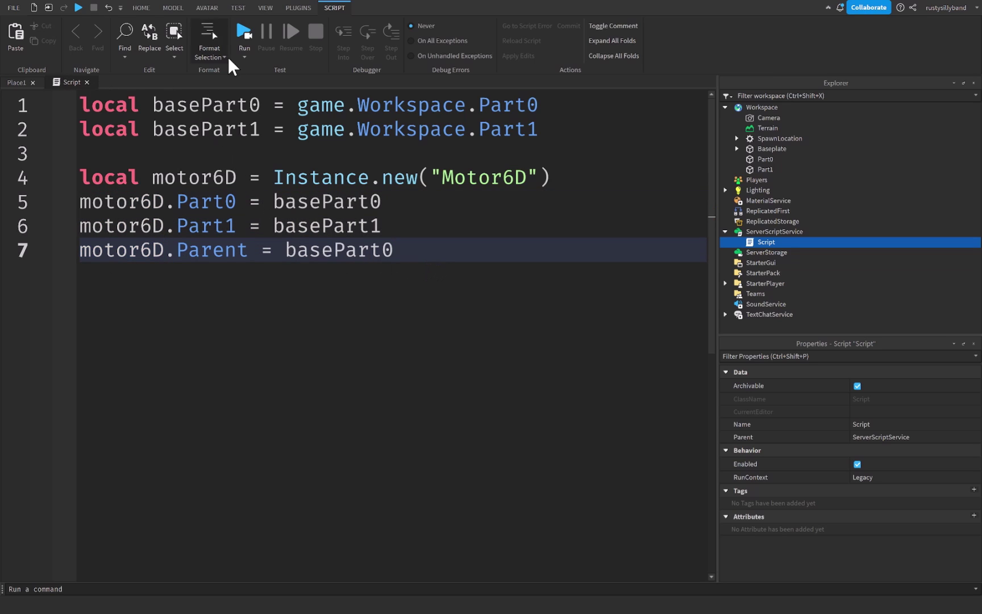
- Start a playtest, select Part0 and expand it in Explorer to reveal its Motor6D
click(242, 37)
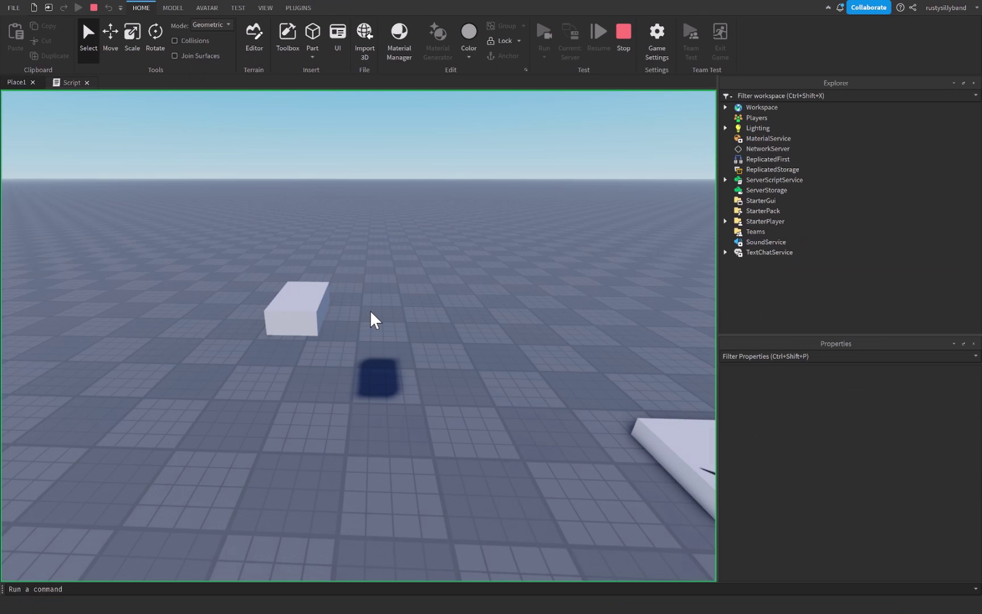
drag(476, 337, 390, 263)
click(295, 304)
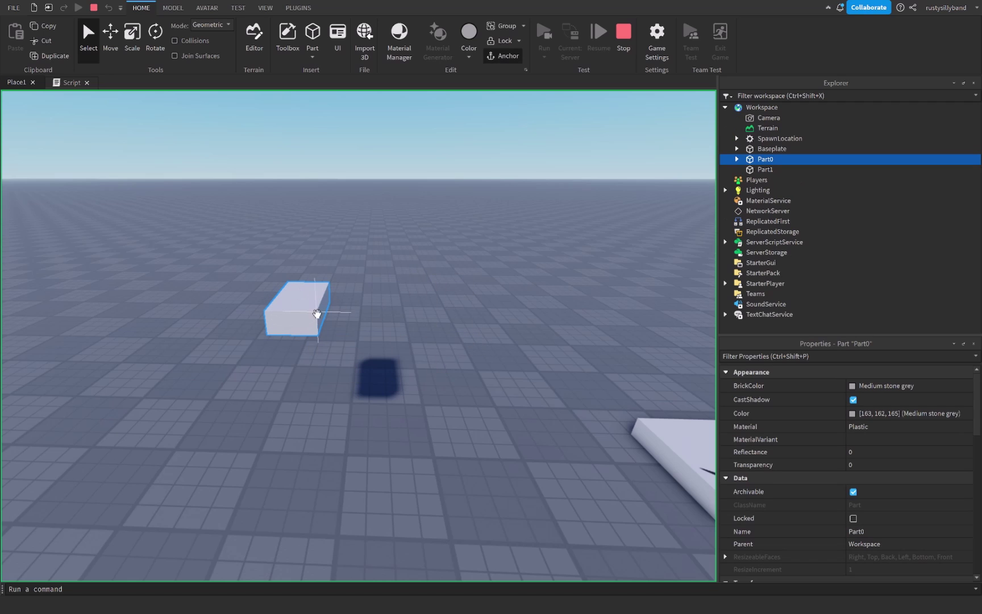
click(736, 159)
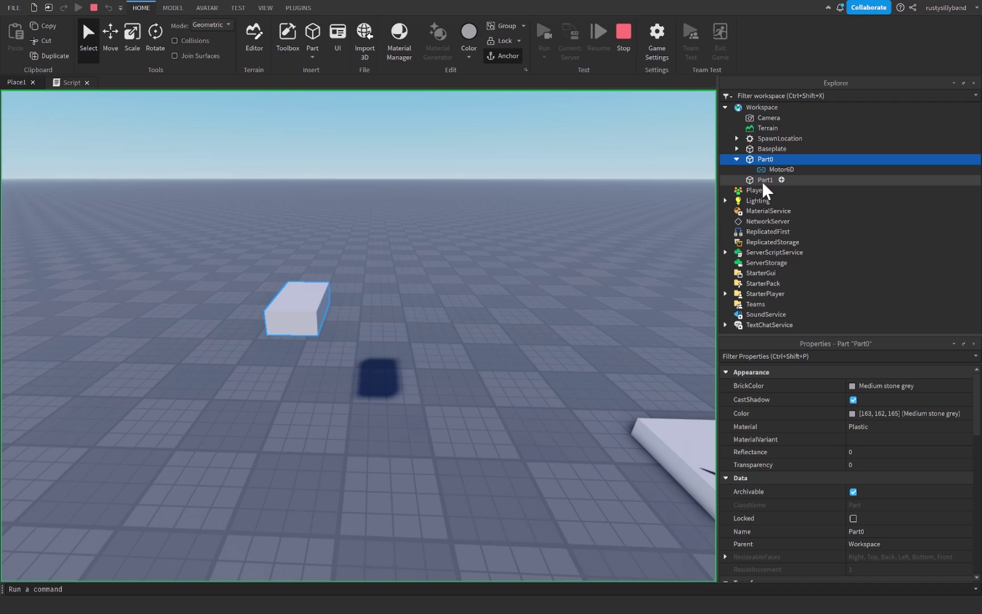
- Drag Part1 and Part0 apart and inspect the Motor6D's properties linking them
click(764, 184)
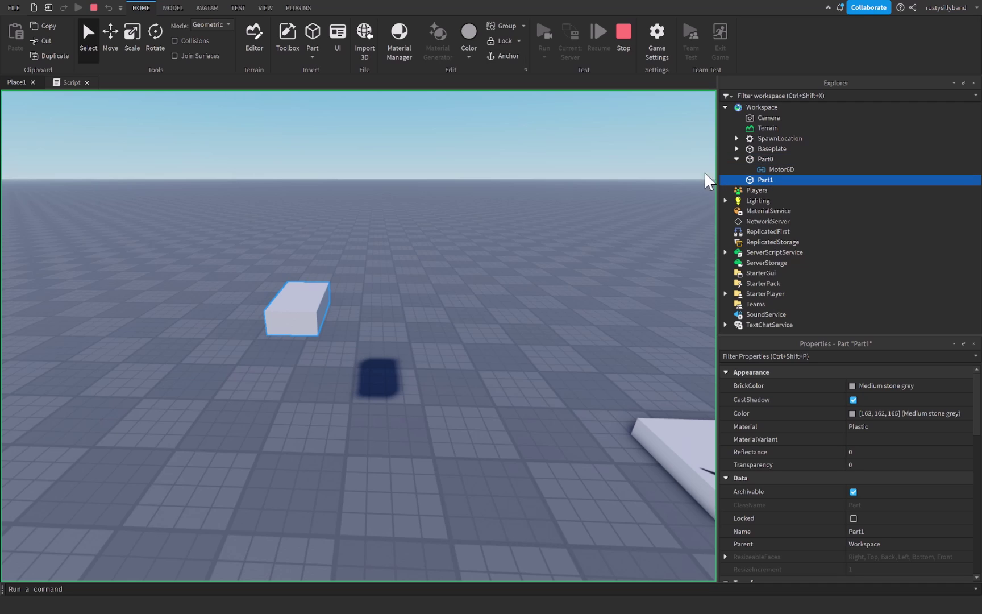
mouse_move(322, 328)
mouse_down()
mouse_move(440, 423)
mouse_move(488, 426)
mouse_move(524, 463)
mouse_move(413, 351)
mouse_move(508, 432)
mouse_move(357, 466)
mouse_move(515, 435)
mouse_up()
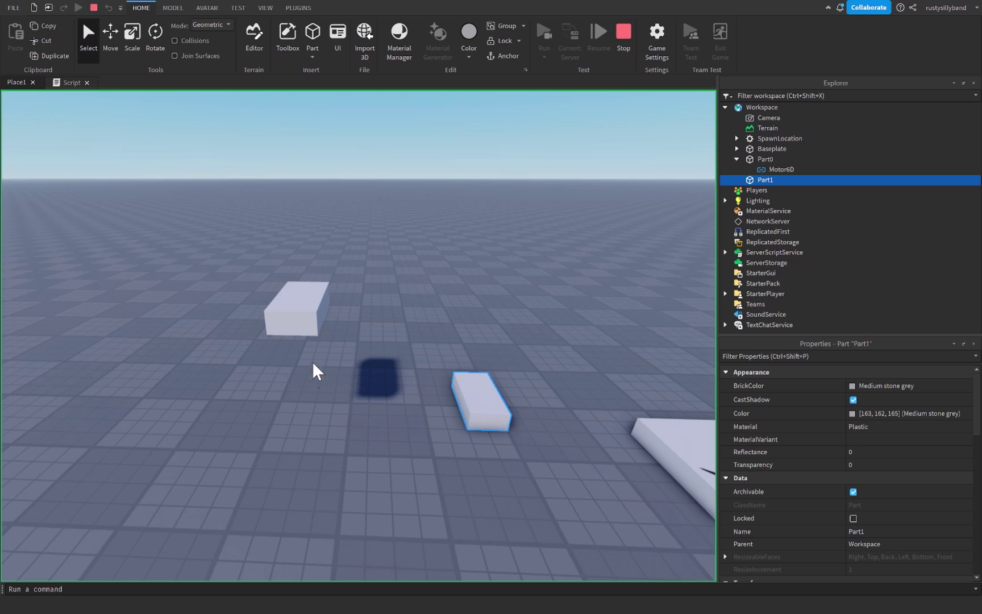
mouse_move(284, 323)
mouse_down()
mouse_move(256, 386)
mouse_move(265, 422)
mouse_move(445, 439)
mouse_up()
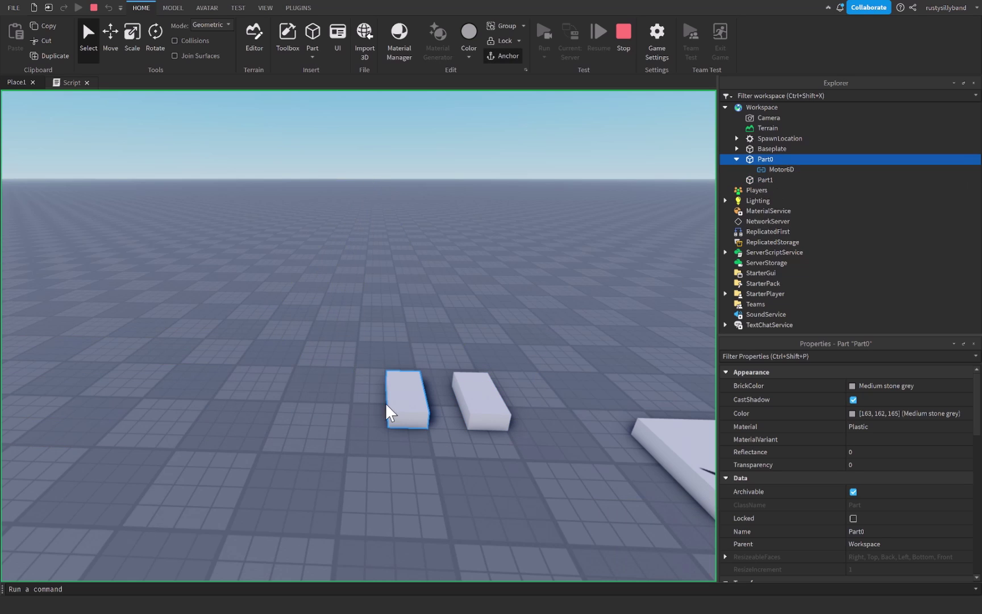
click(775, 168)
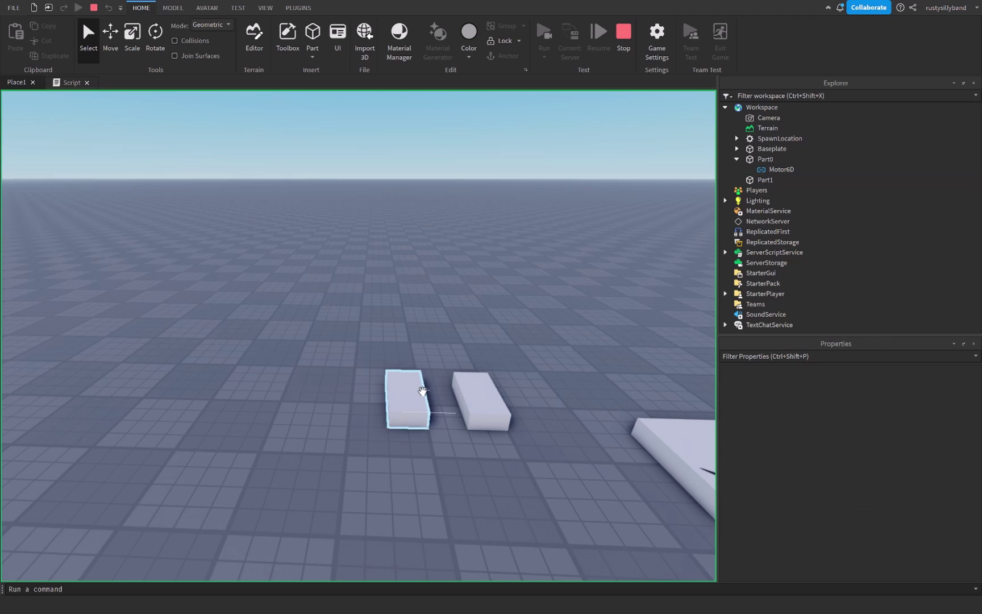
click(494, 387)
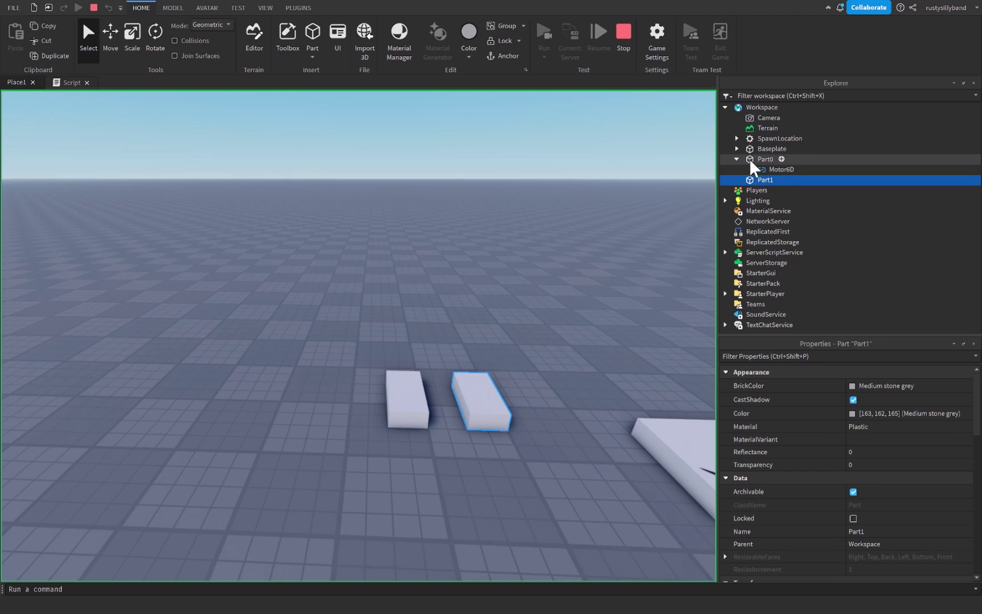
click(759, 169)
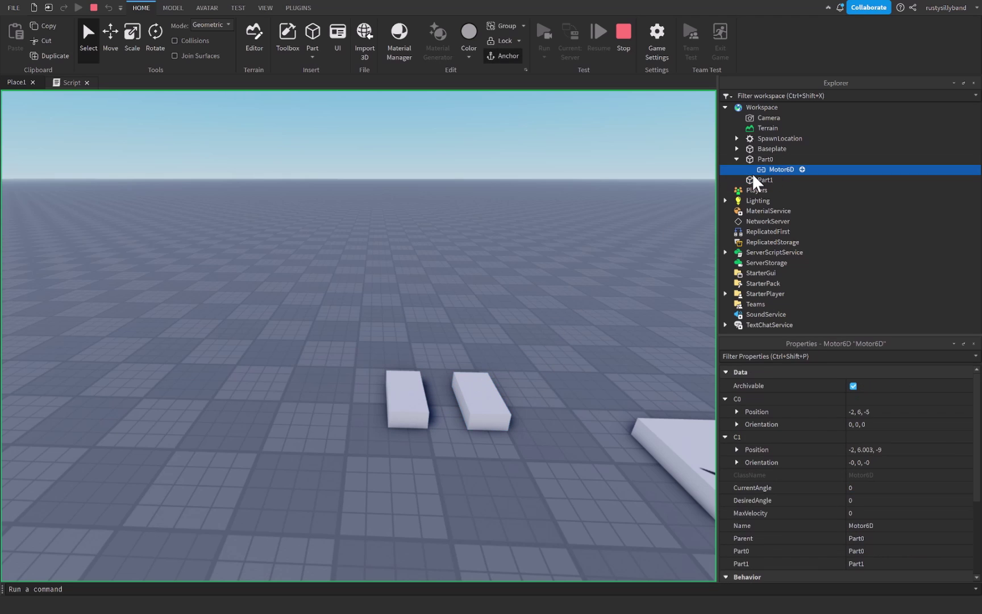
- Stop the playtest, review lines 4–7 of the Motor6D script, then close the script
click(628, 52)
click(69, 83)
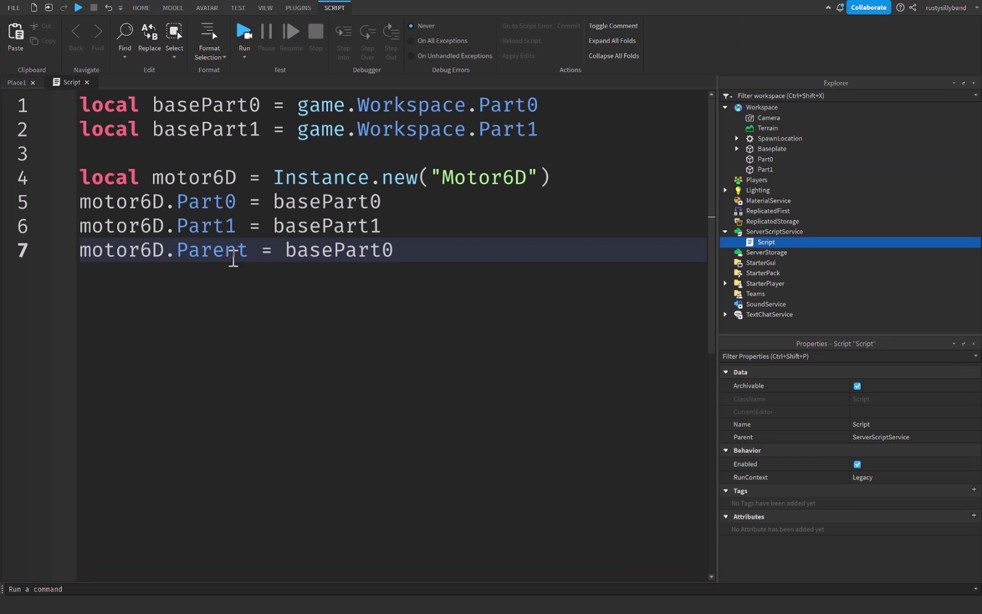
drag(234, 258, 35, 179)
click(465, 259)
drag(443, 247, 110, 202)
click(448, 264)
click(87, 83)
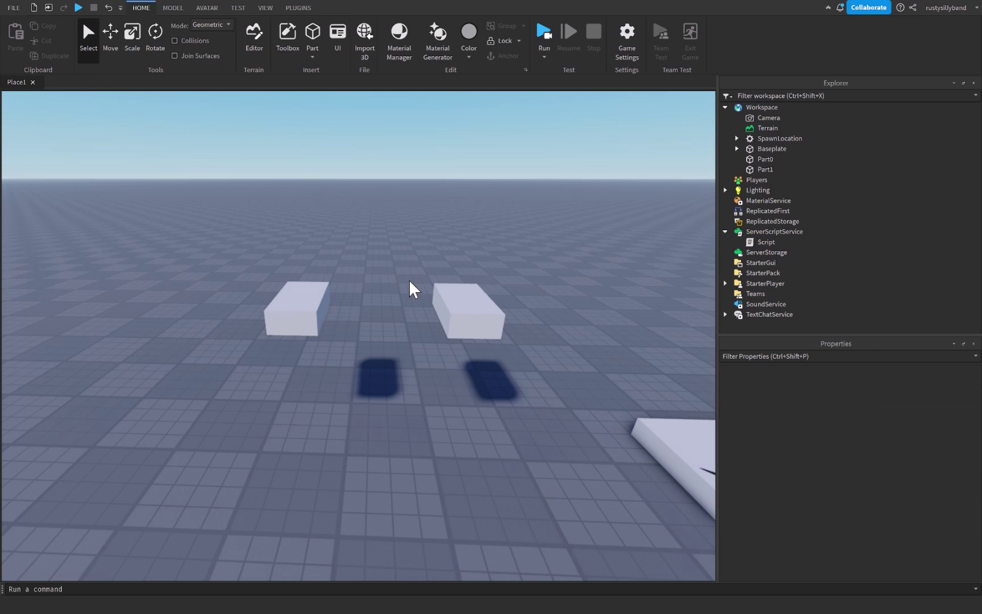